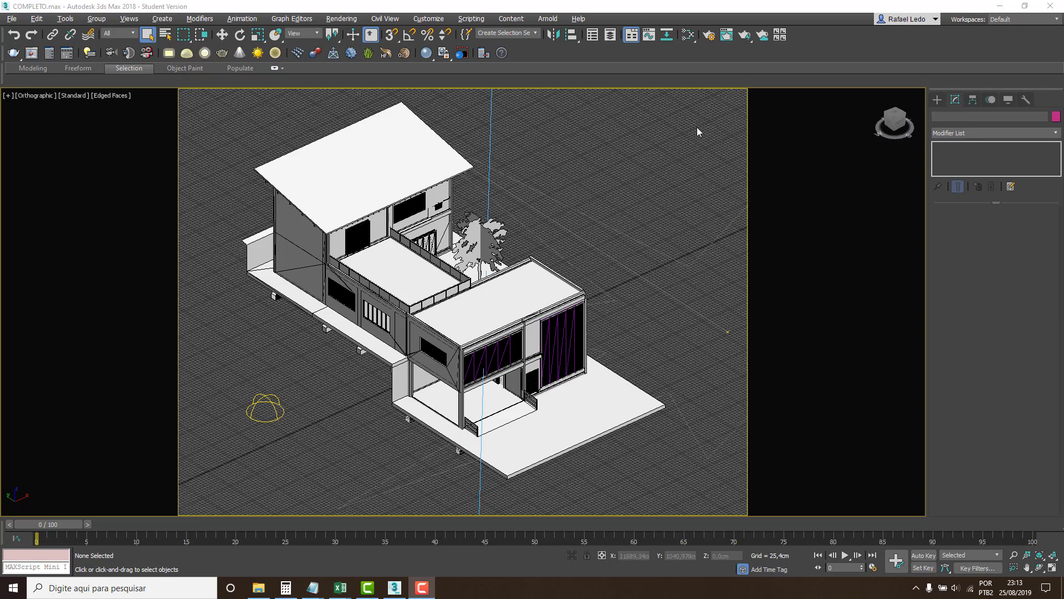
Examine the existing render of the house in the rendered frame window and check the floor slab object.
click(725, 37)
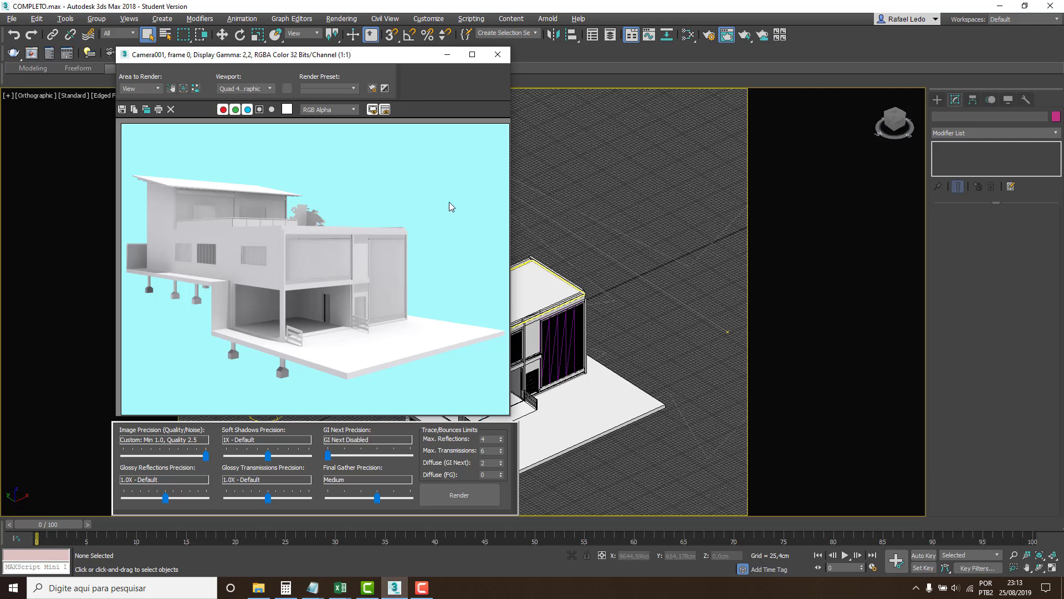
click(497, 55)
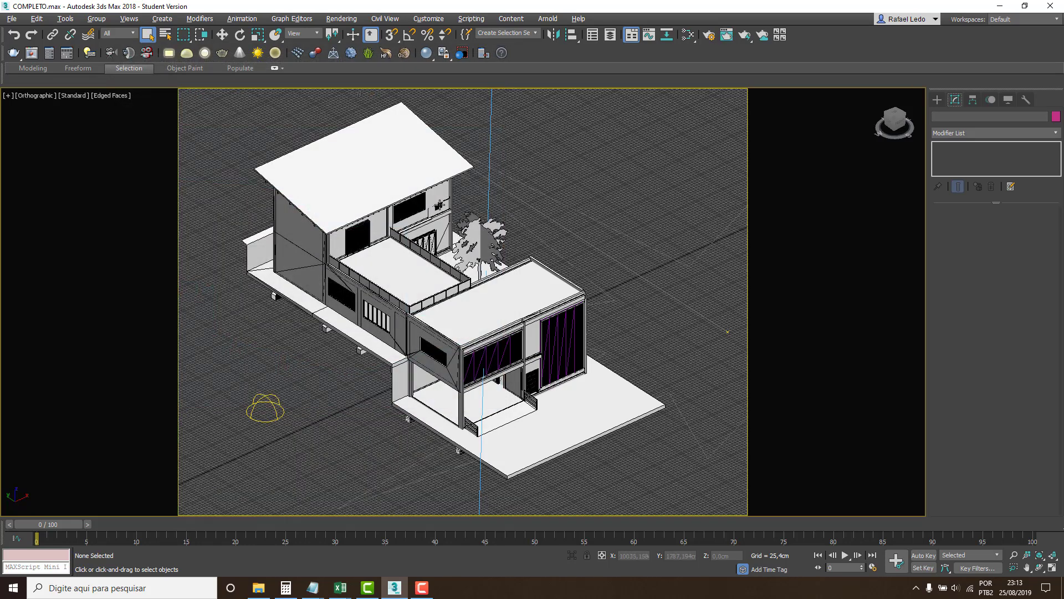
click(405, 291)
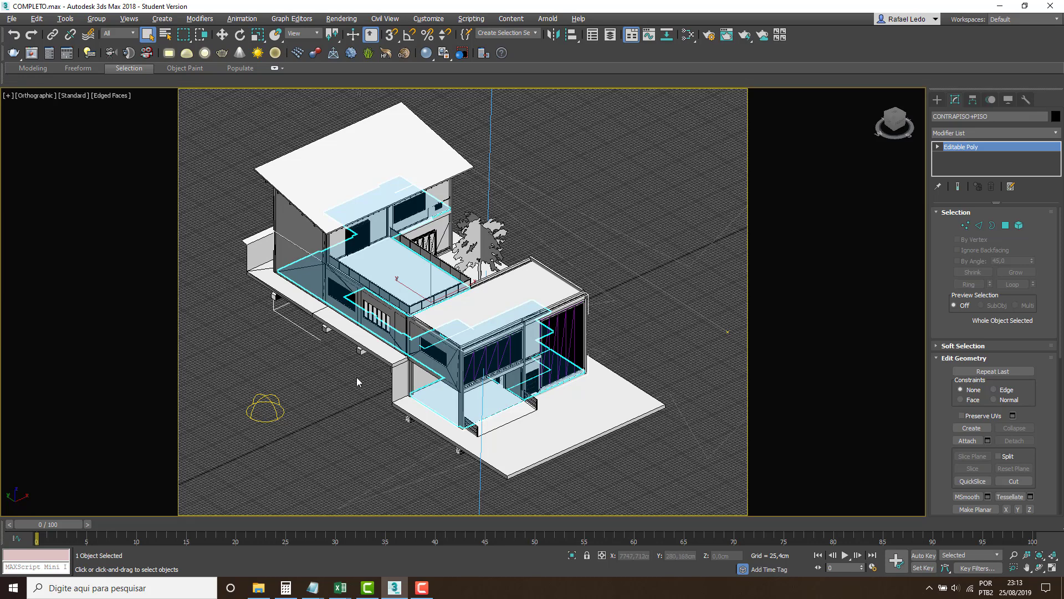
click(590, 194)
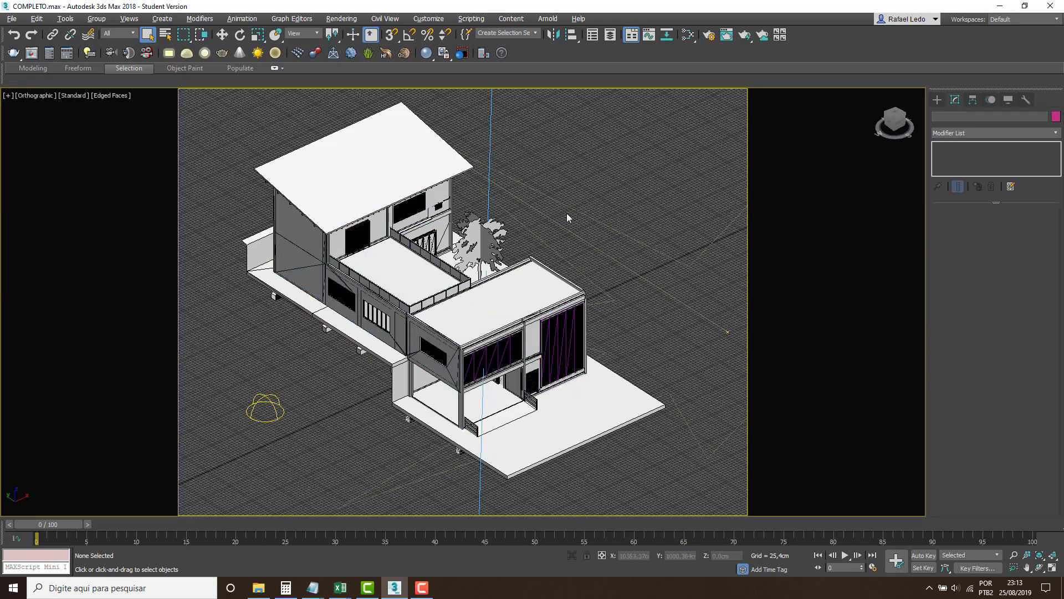
Inspect the parameters of the scene's directional sun light and of the skylight beside the house.
scroll(533, 336, down, 6)
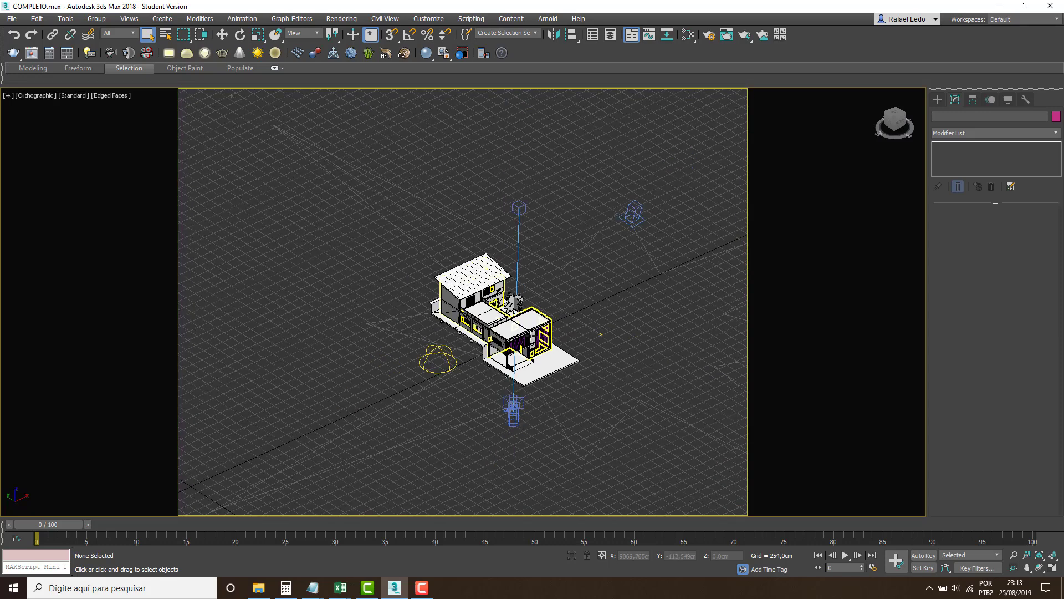
click(554, 206)
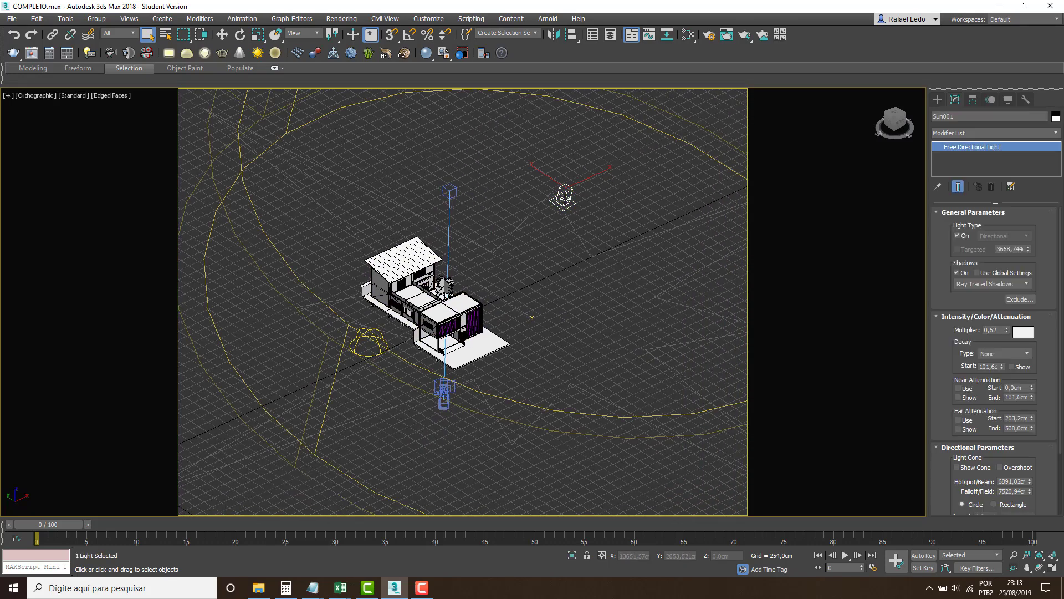
click(375, 337)
scroll(424, 300, up, 5)
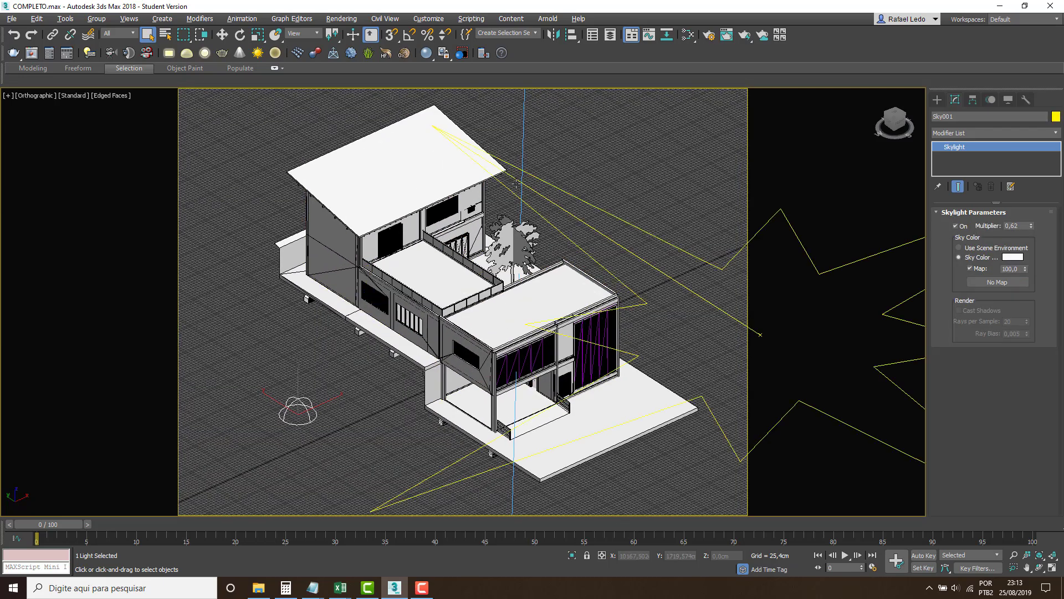
Check the scene's environment background and exposure control settings.
click(341, 18)
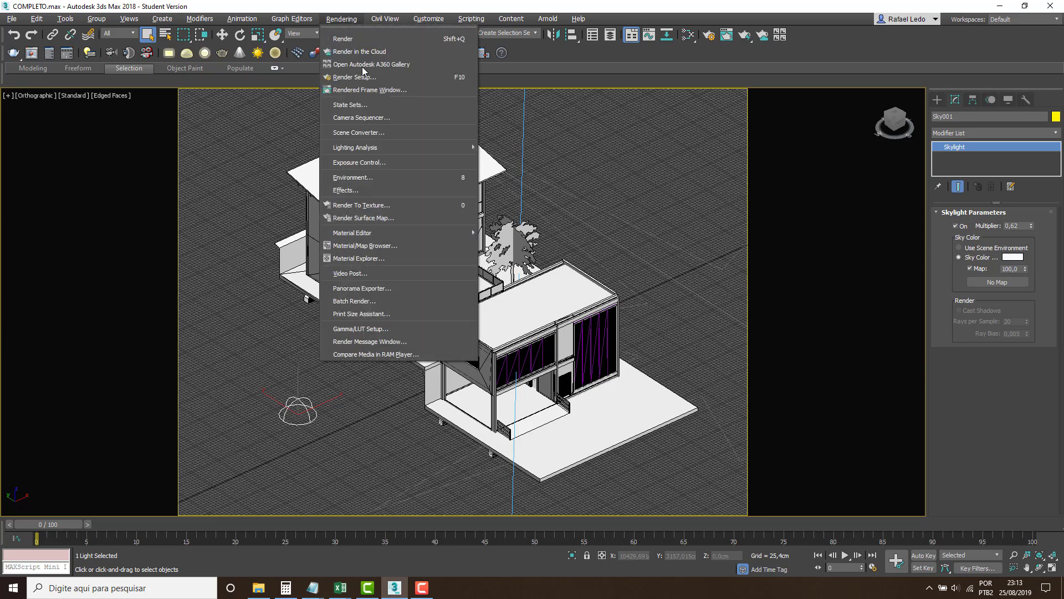
click(360, 162)
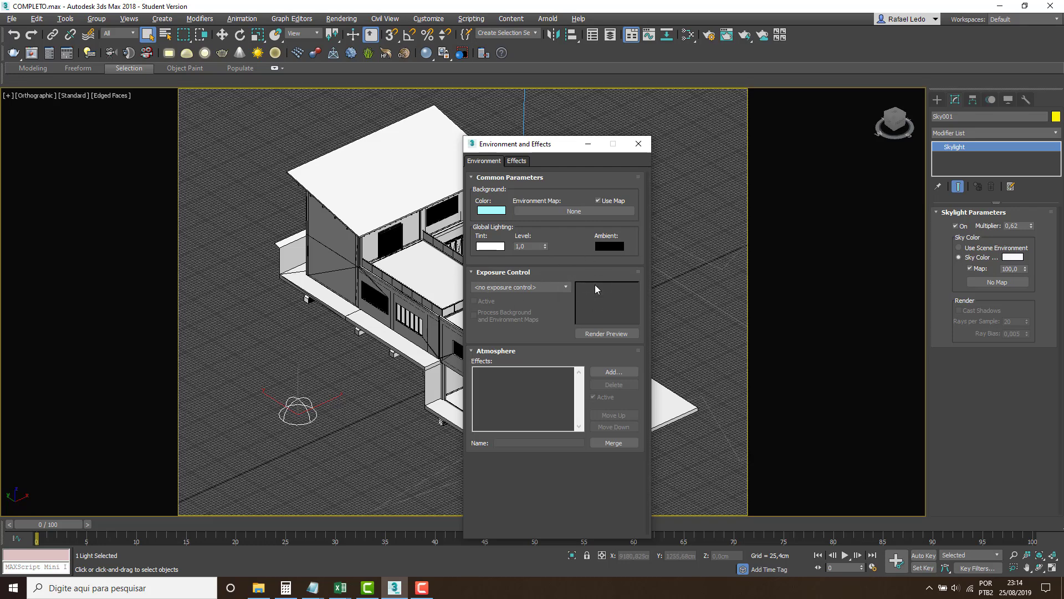
click(638, 143)
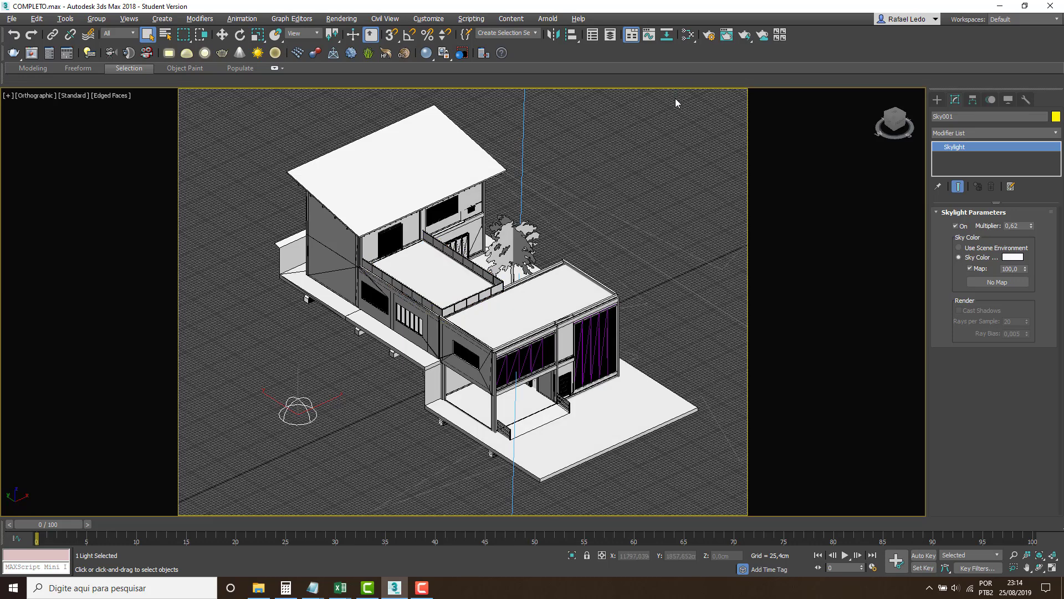
Review the Mental Ray global illumination, Final Gathering and renderer sampling settings in Render Setup, and deselect the skylight.
click(709, 36)
click(387, 183)
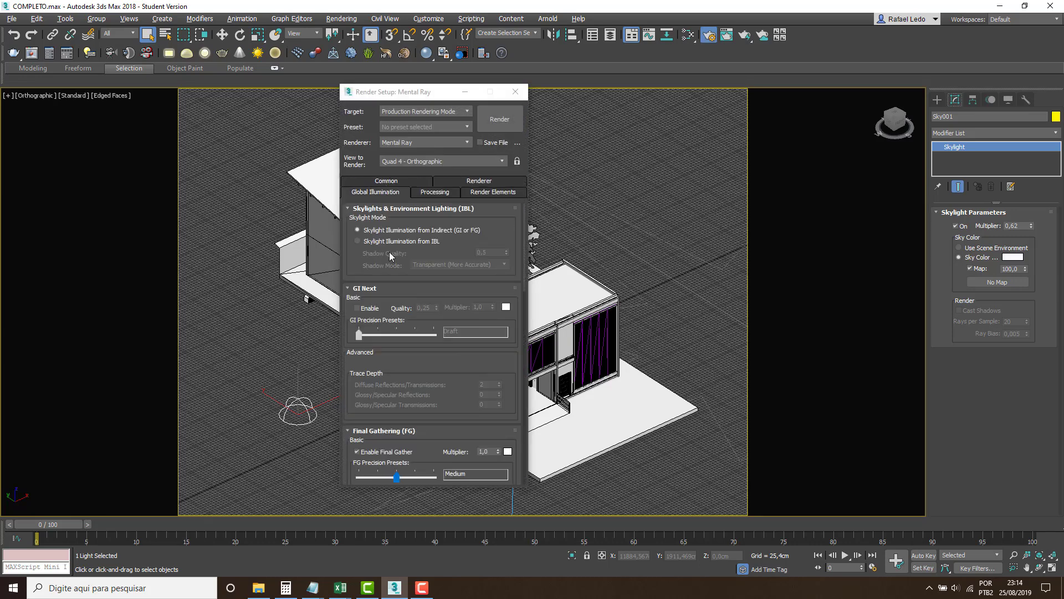
drag(393, 391, 398, 274)
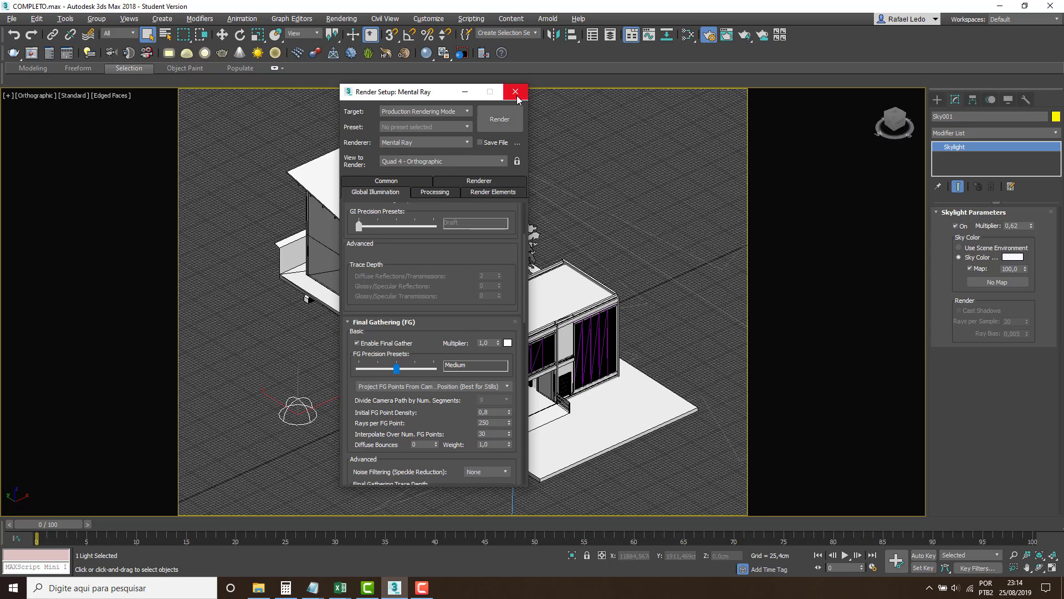
click(479, 181)
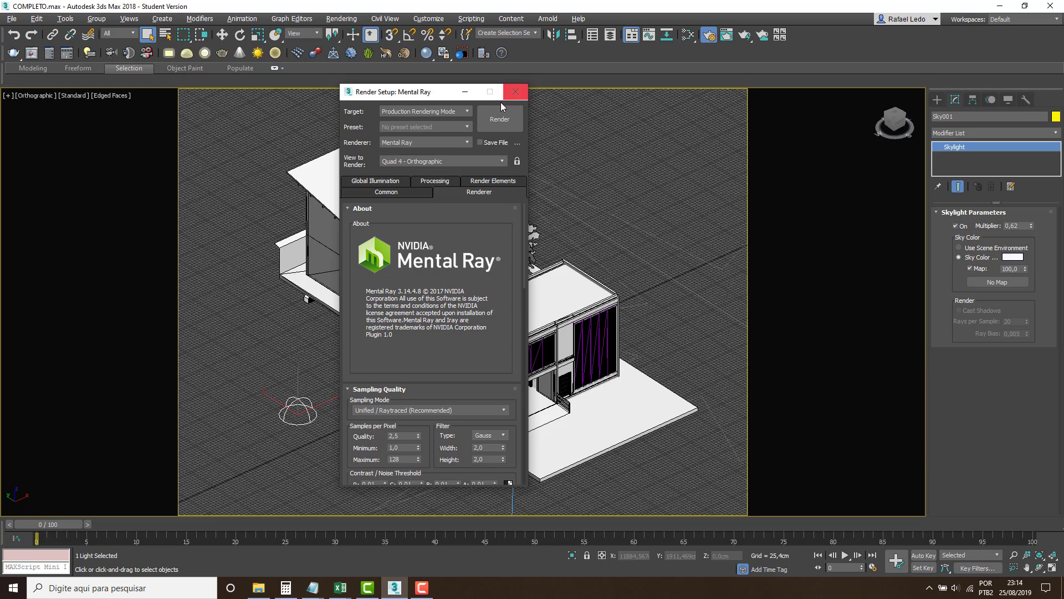
click(515, 92)
click(590, 172)
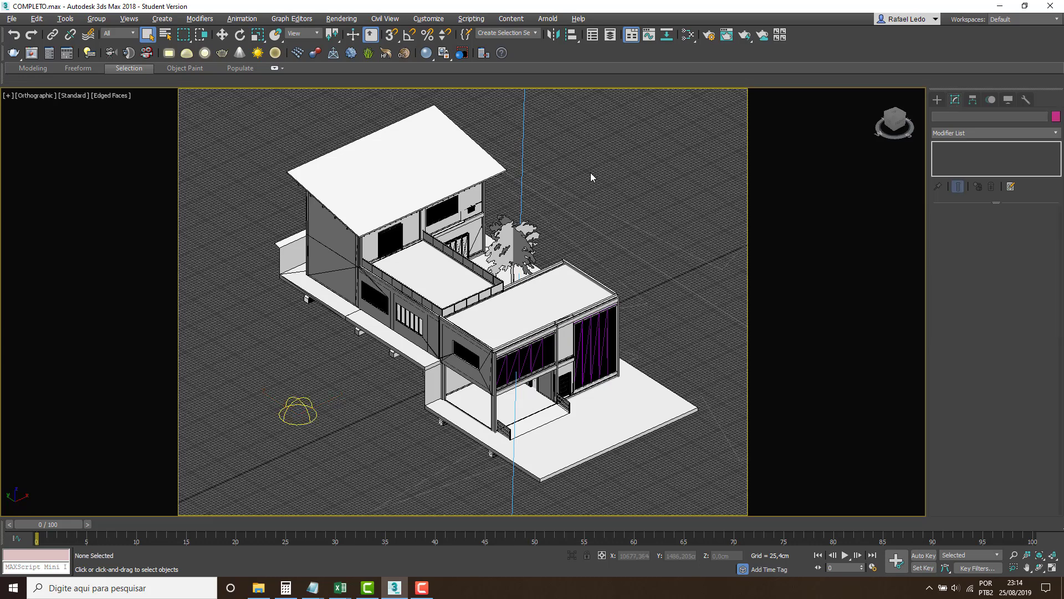
Select Camera001 in front of the house and switch the maximized viewport to that camera's view.
key(alt+w)
right_click(311, 349)
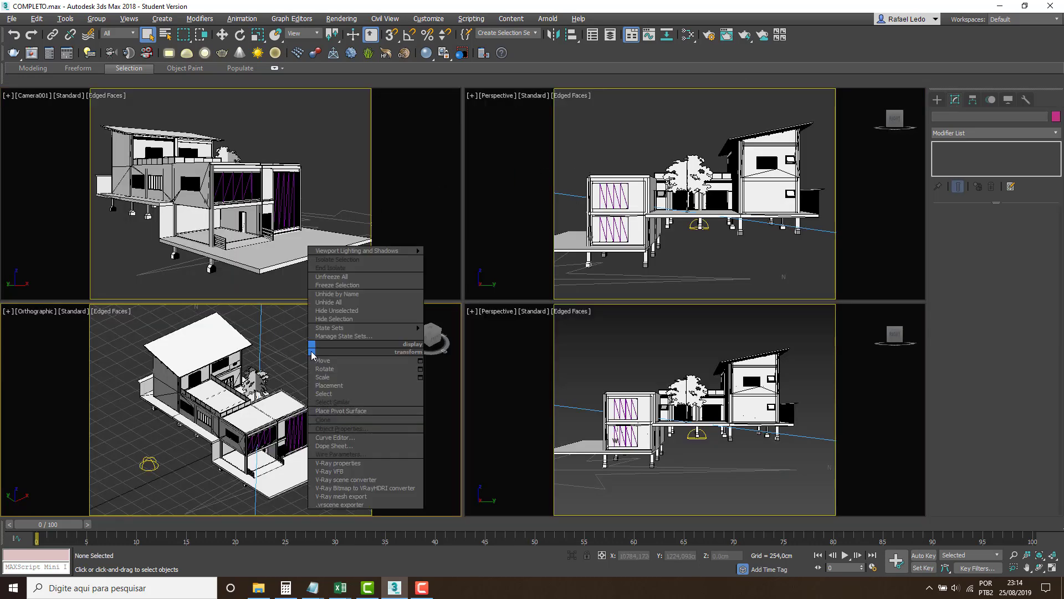
right_click(273, 353)
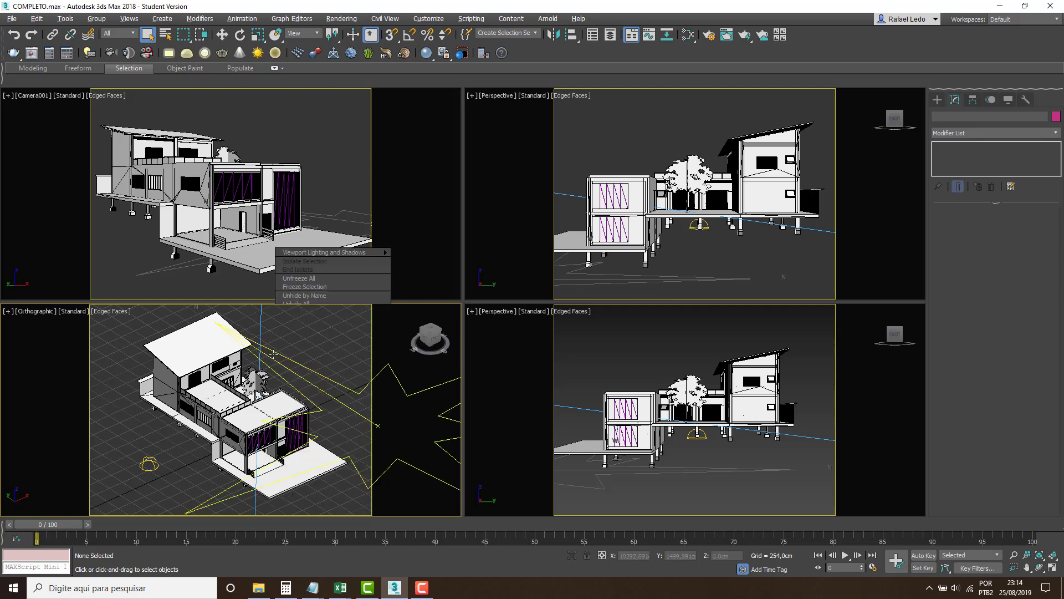
key(alt+w)
scroll(298, 317, down, 5)
click(373, 394)
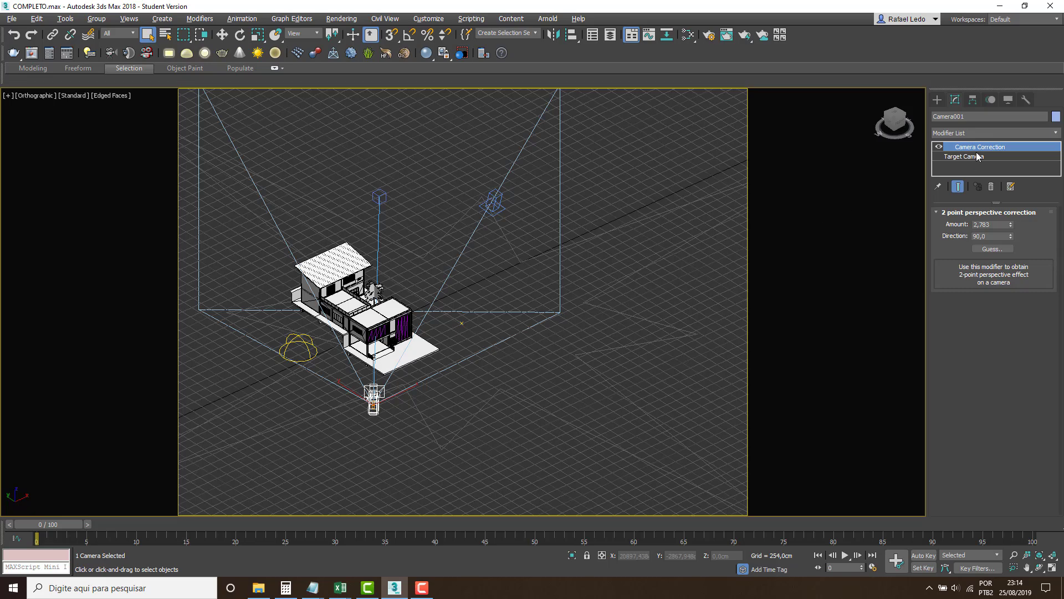
scroll(445, 252, up, 2)
middle_drag(475, 254, 551, 255)
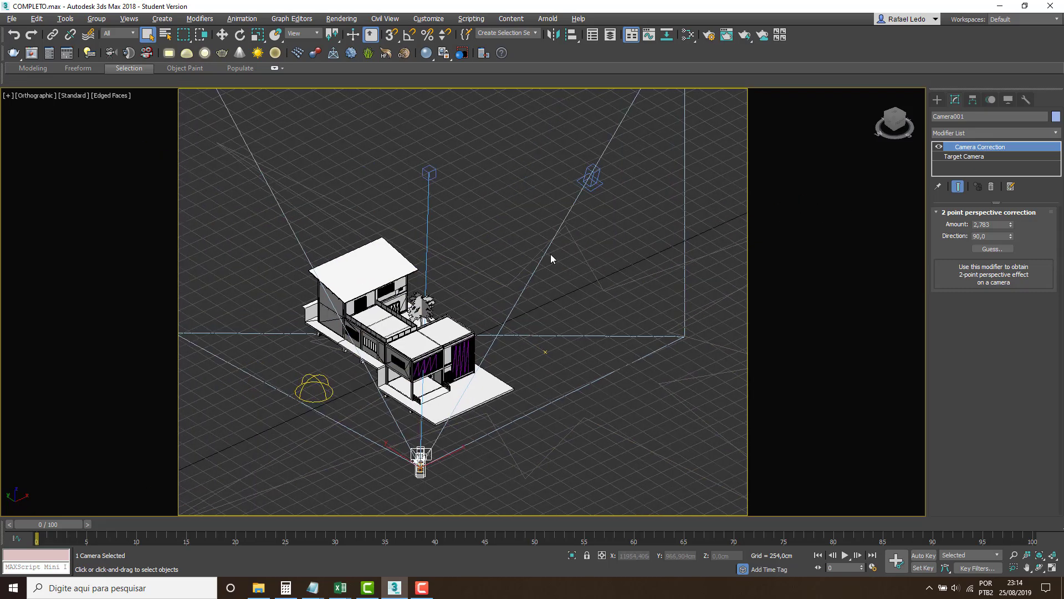
key(c)
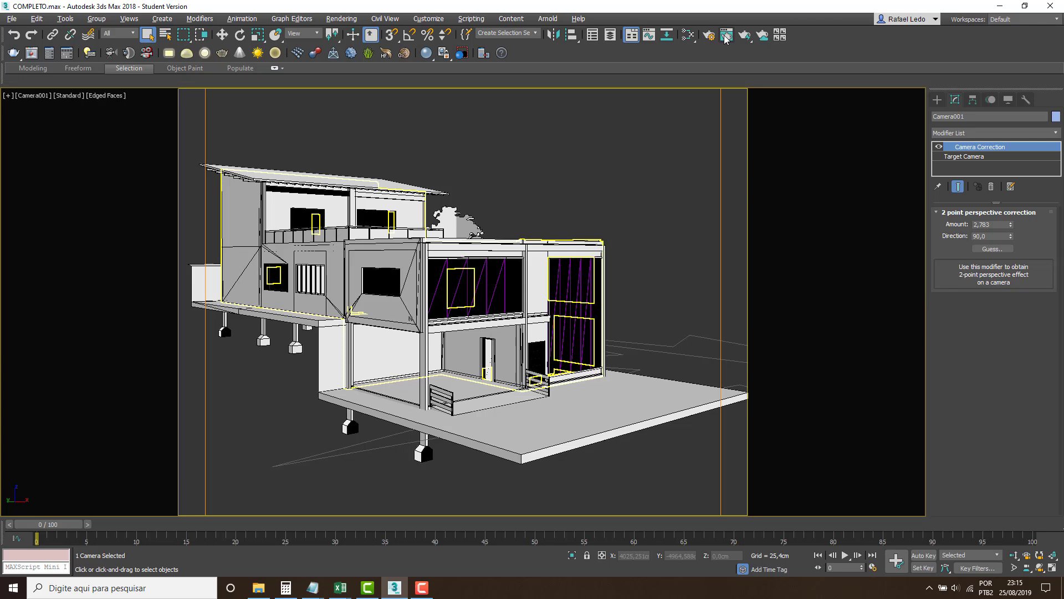
Render the Camera001 view of the house.
click(726, 38)
drag(371, 58, 557, 79)
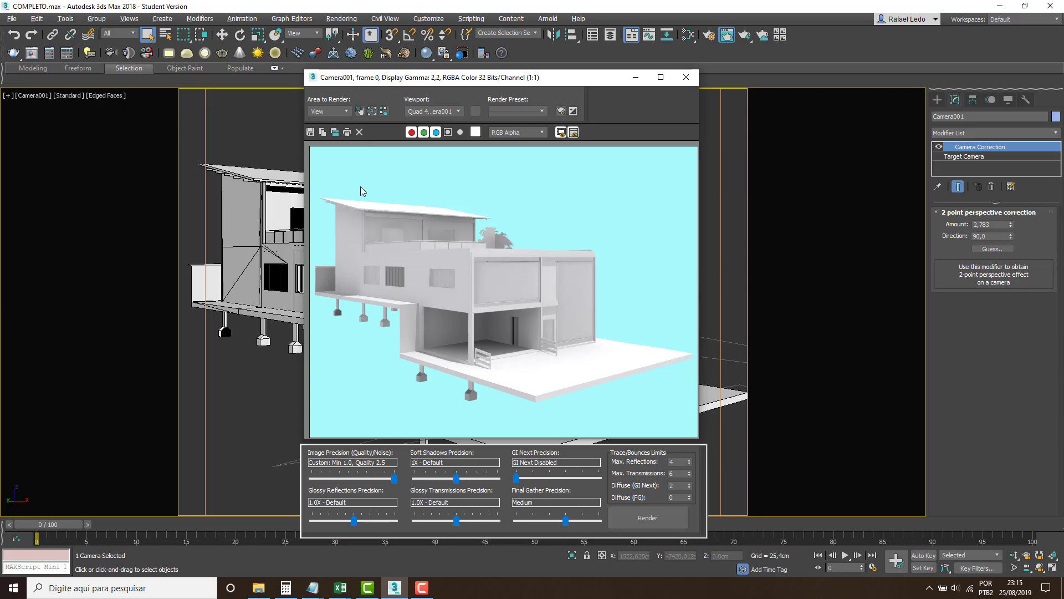
click(685, 77)
key(shift+q)
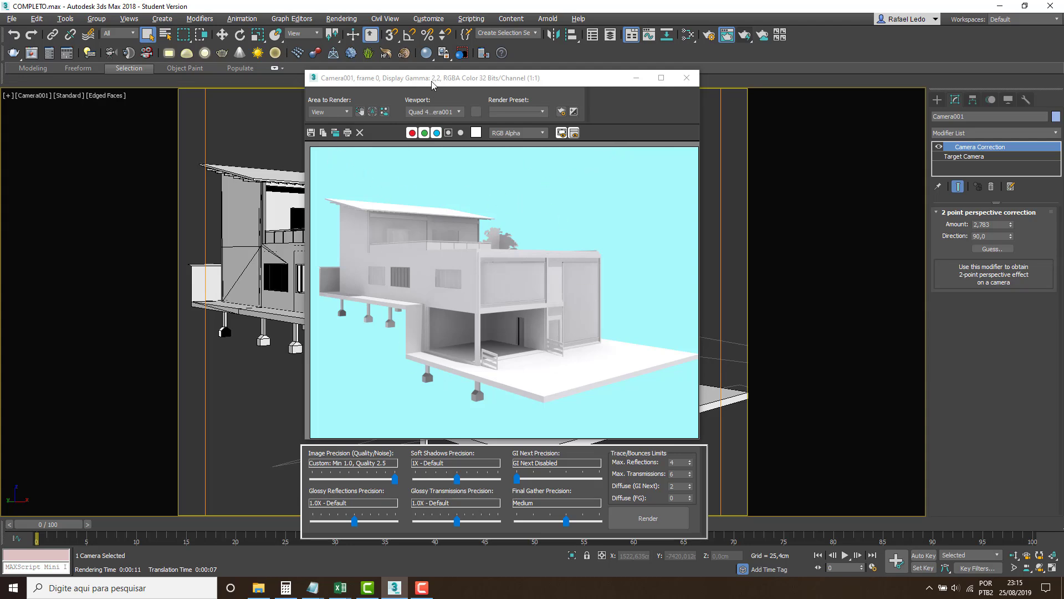
drag(430, 80, 399, 73)
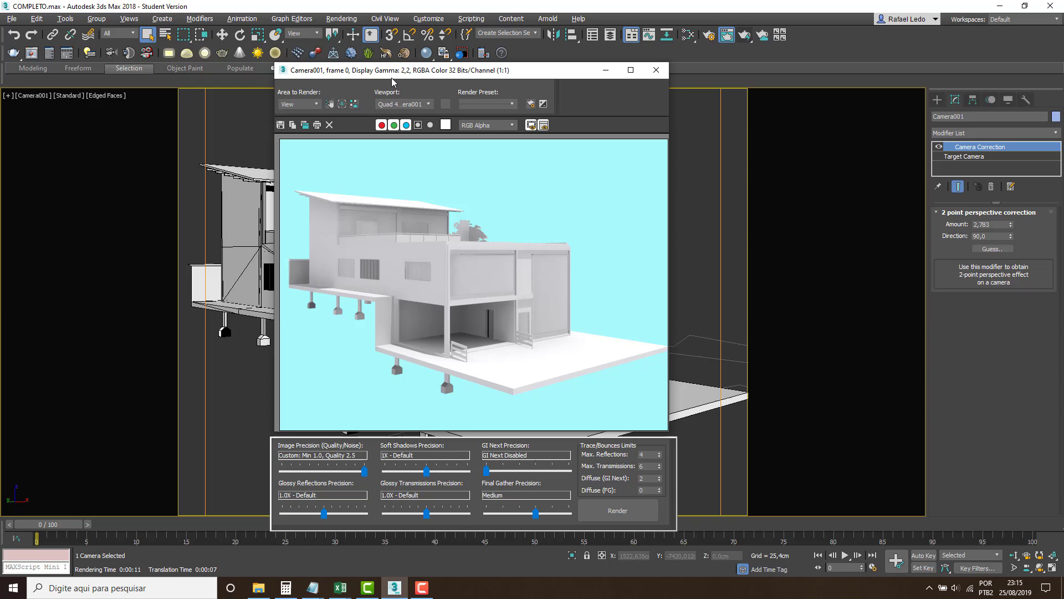
Save the rendered image as a JPEG file named A1 in the scenes folder.
click(281, 125)
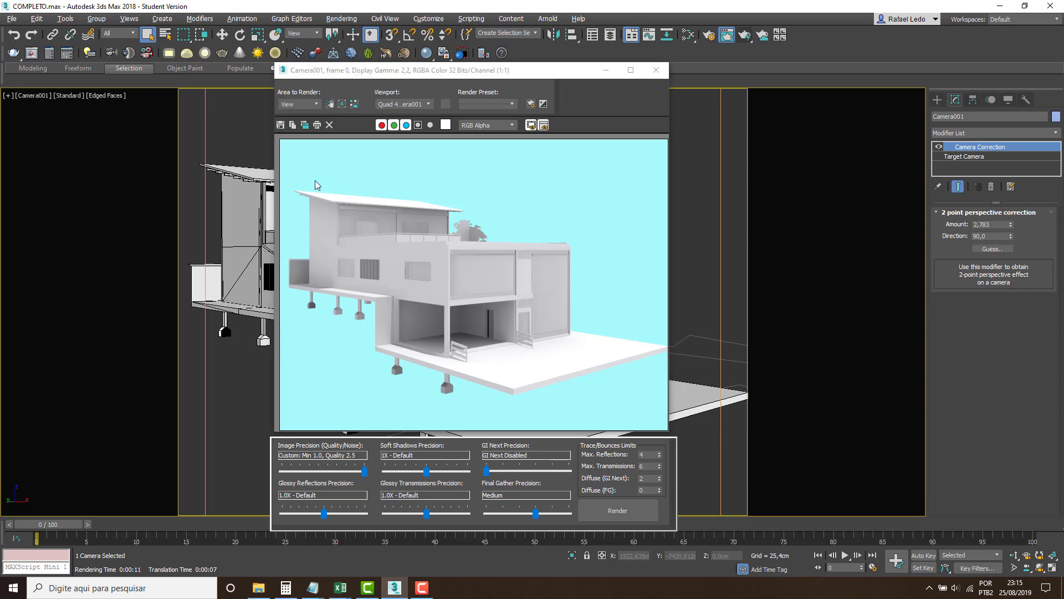
drag(531, 93, 479, 80)
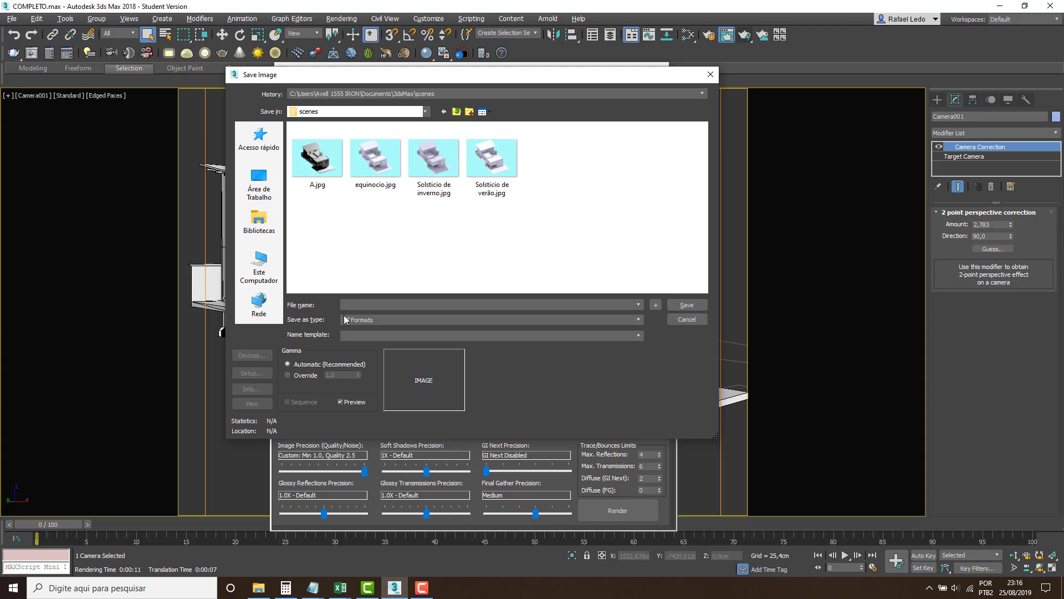
click(639, 320)
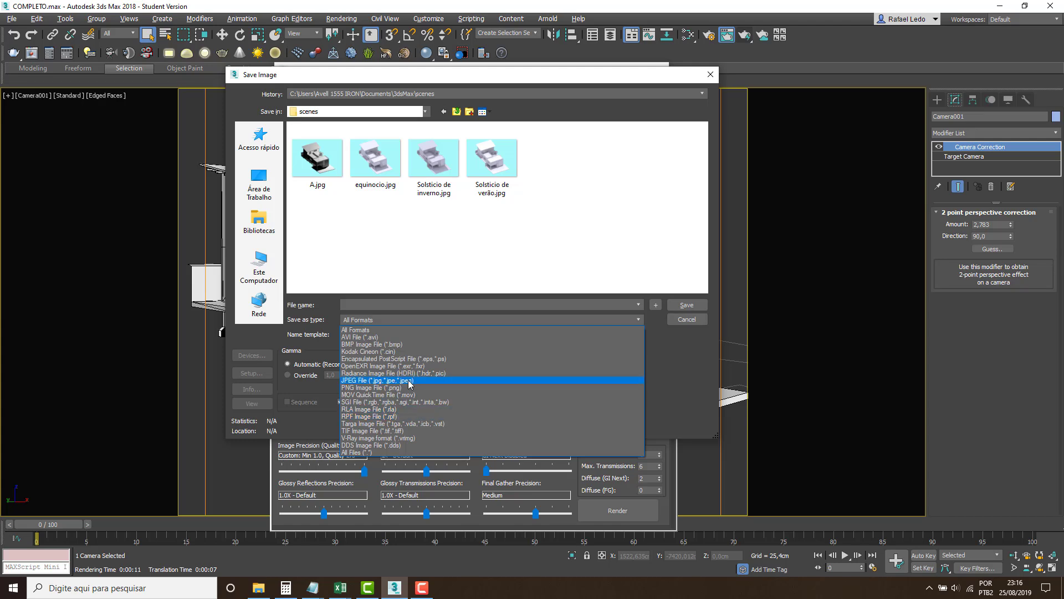
click(409, 382)
click(386, 306)
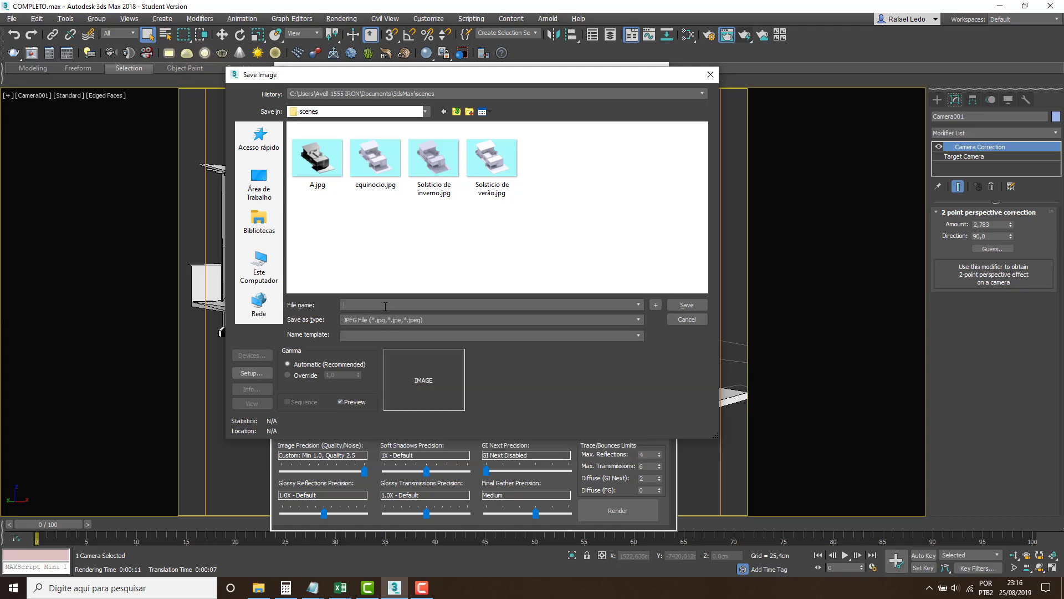
text(A1)
click(685, 307)
click(440, 322)
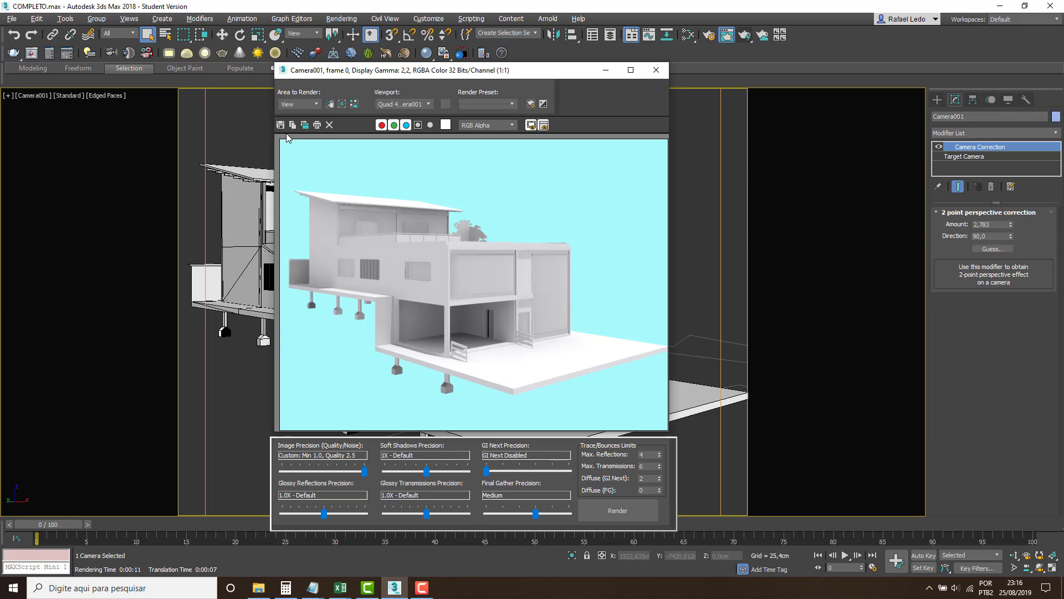
Check the scenes folder for the saved A1.jpg without saving again, and close the rendered frame window.
click(281, 125)
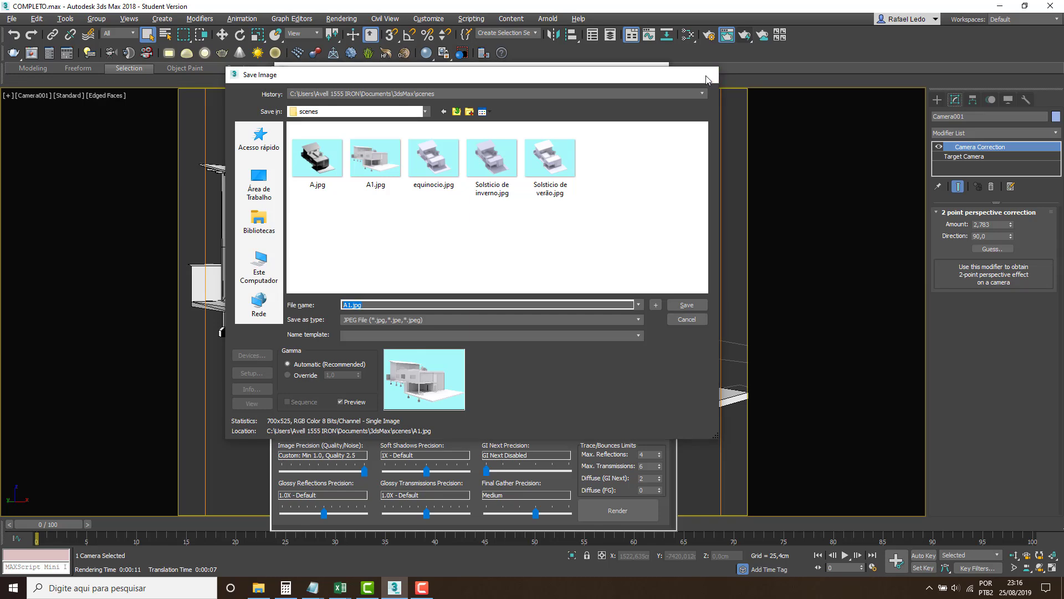
click(710, 75)
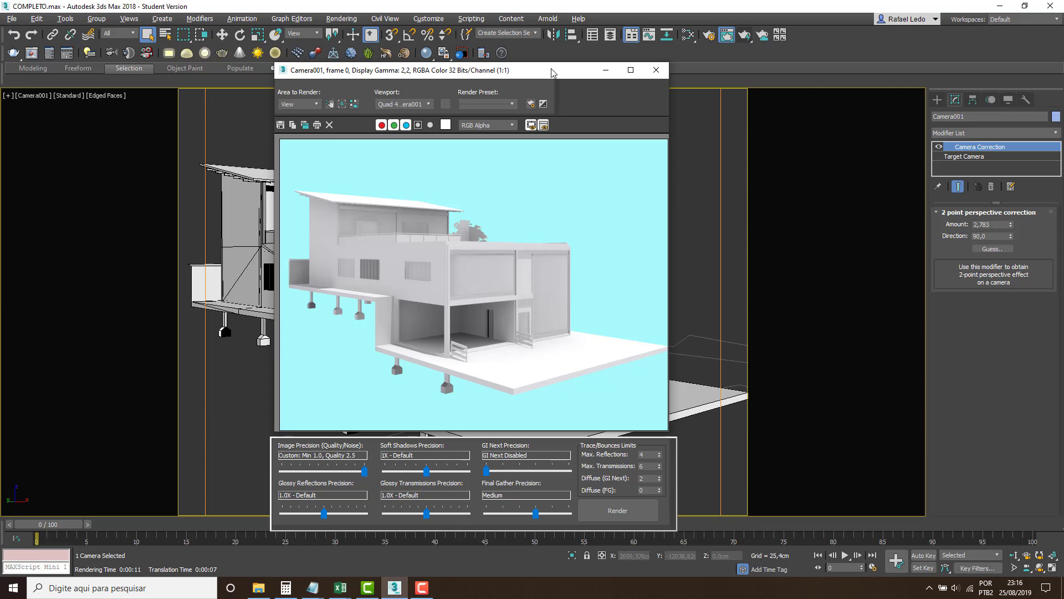
drag(549, 99, 524, 71)
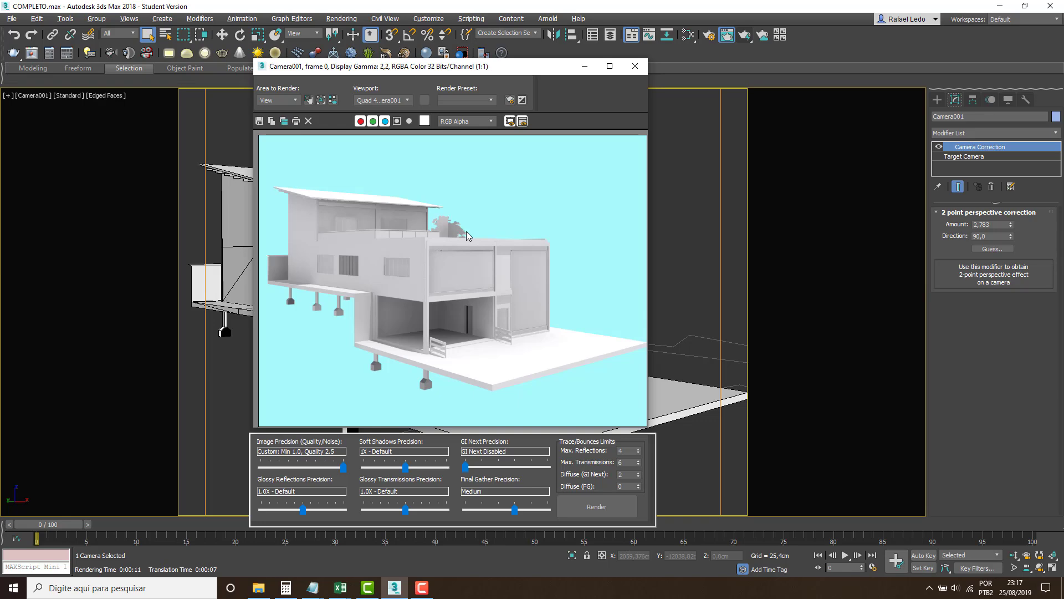
click(636, 66)
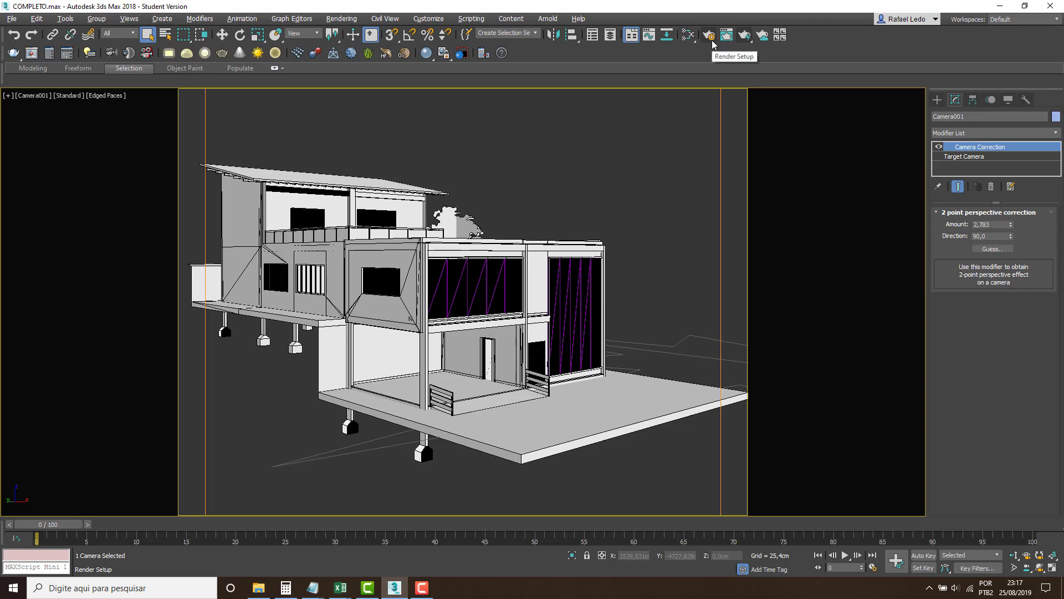
Open the Render Output file settings in the Common render parameters and set the output type to JPEG.
click(711, 40)
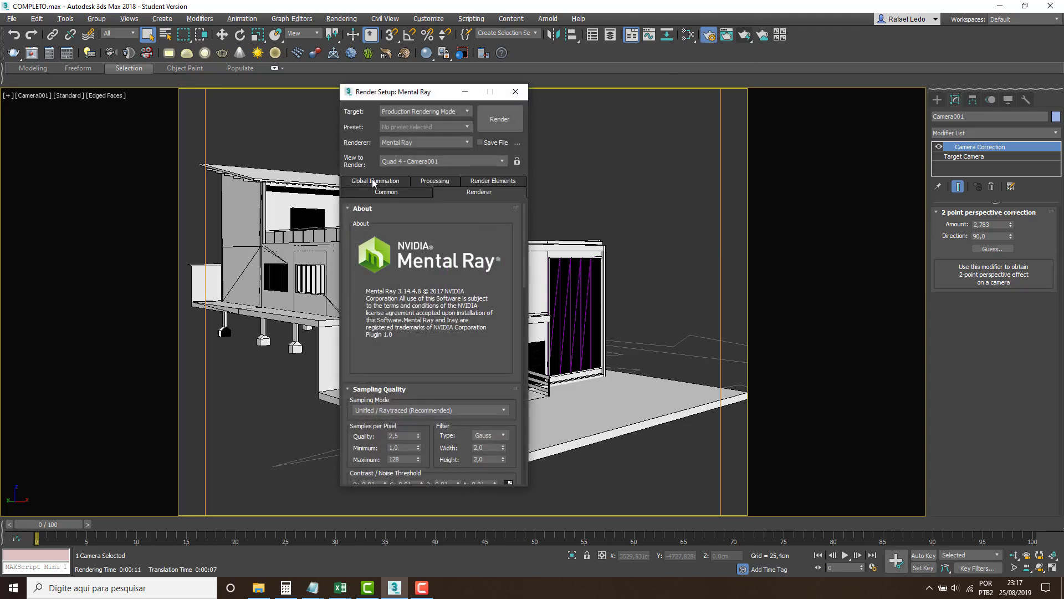
click(379, 191)
scroll(436, 411, down, 2)
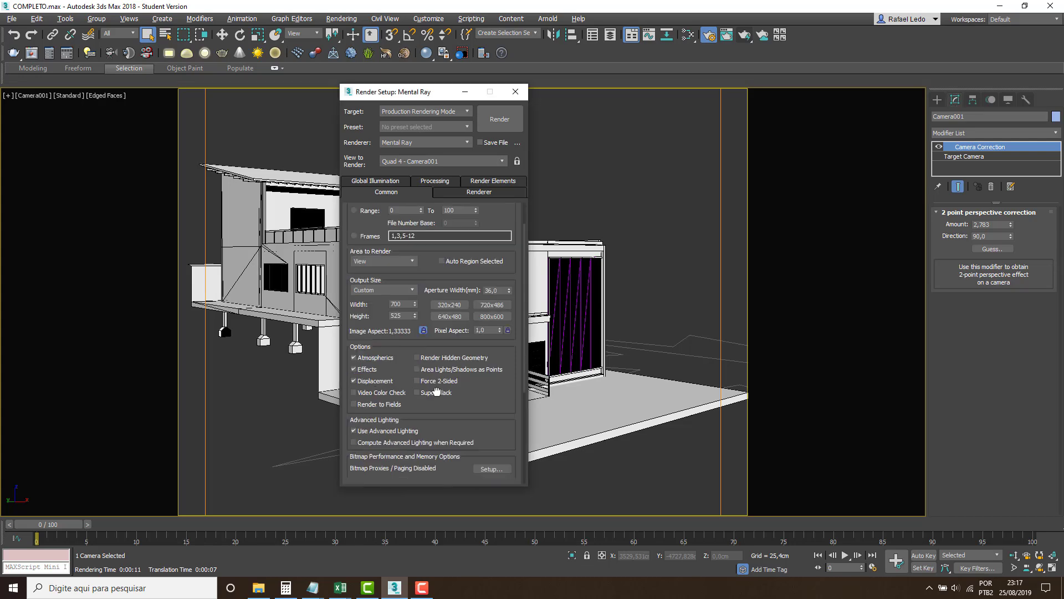
scroll(437, 392, down, 3)
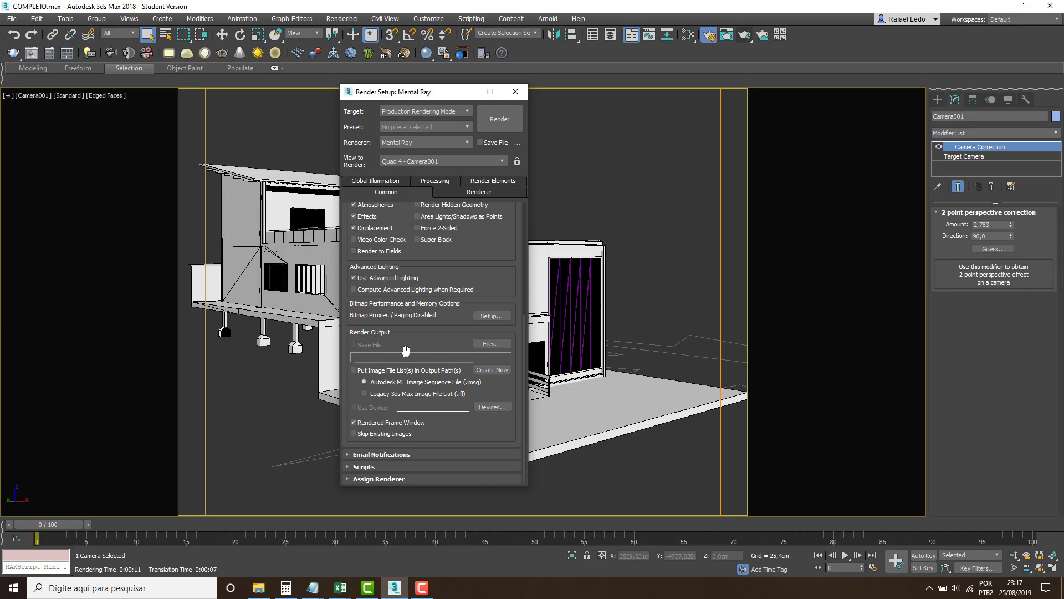
click(490, 344)
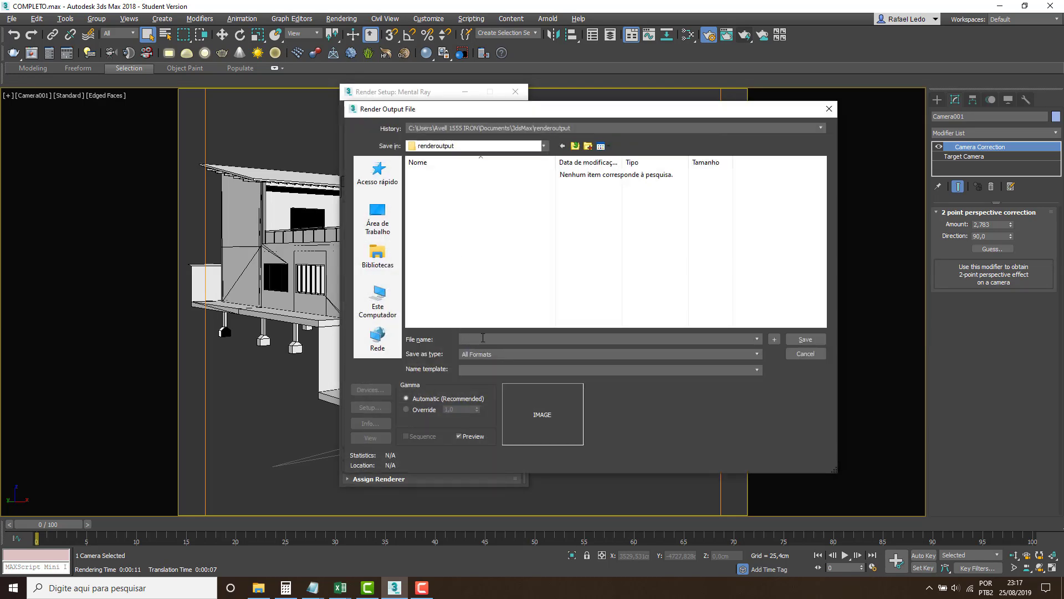
click(482, 354)
click(487, 416)
click(478, 339)
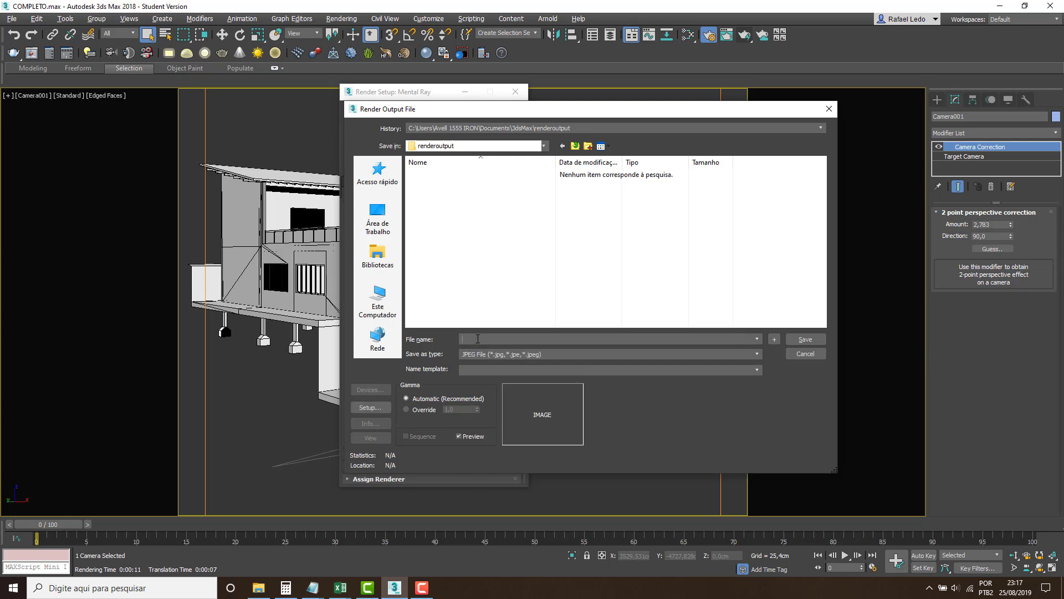
Name the render output file A2 in the 3dsMax scenes folder and accept the JPEG settings.
click(574, 145)
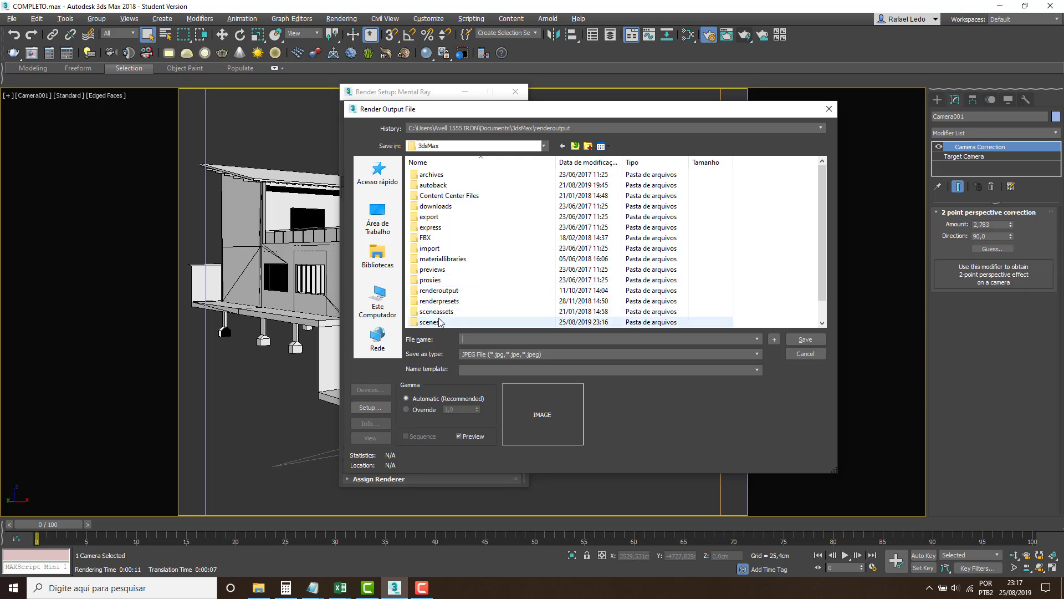
double_click(431, 322)
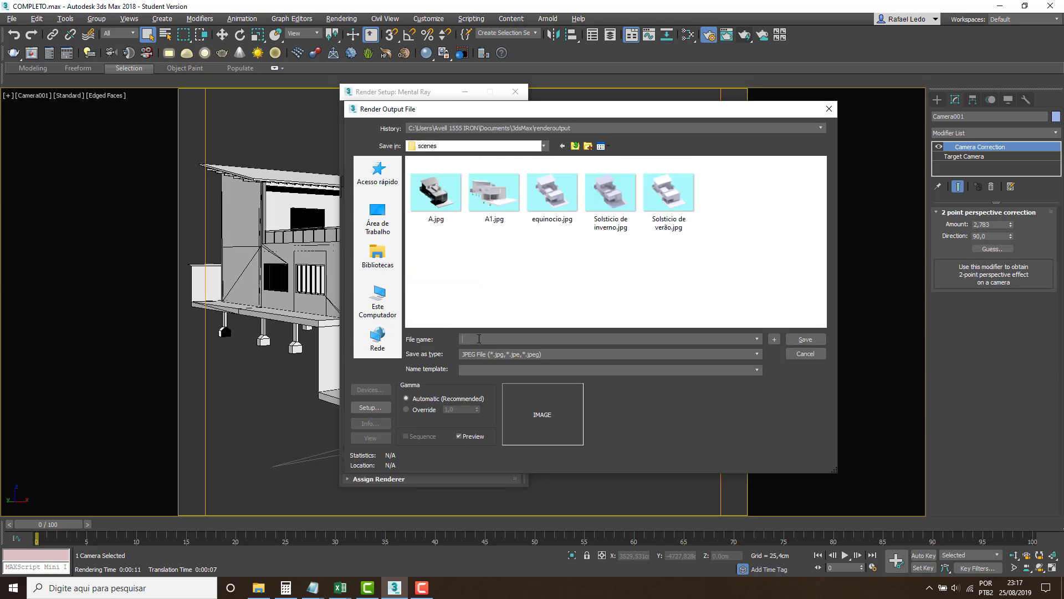
text(A2)
click(805, 338)
click(560, 353)
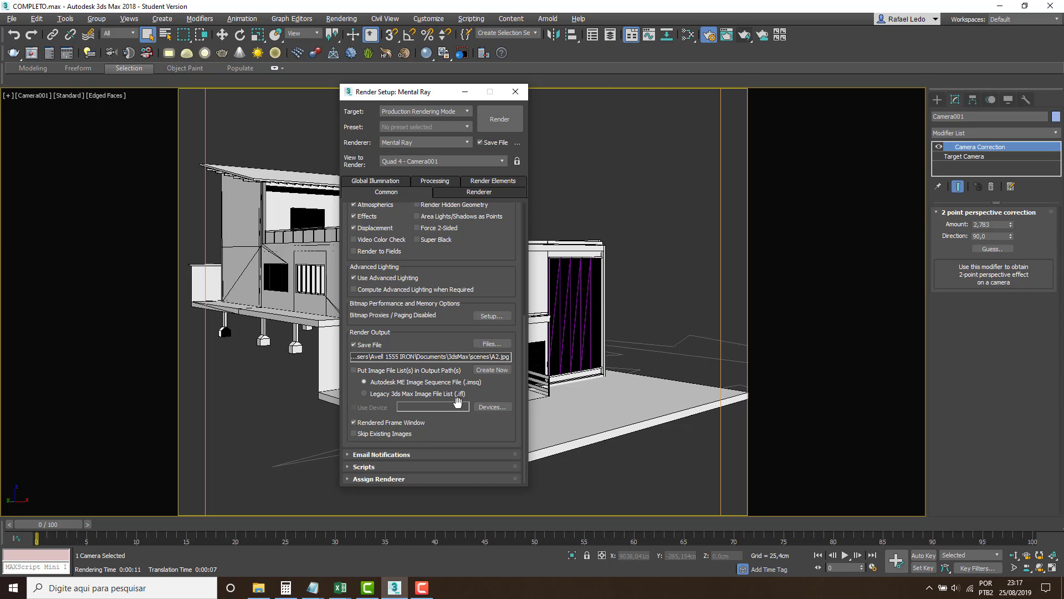
Render the Camera001 view to file and check the scenes folder for A2.jpg without saving the image again.
click(515, 92)
click(745, 35)
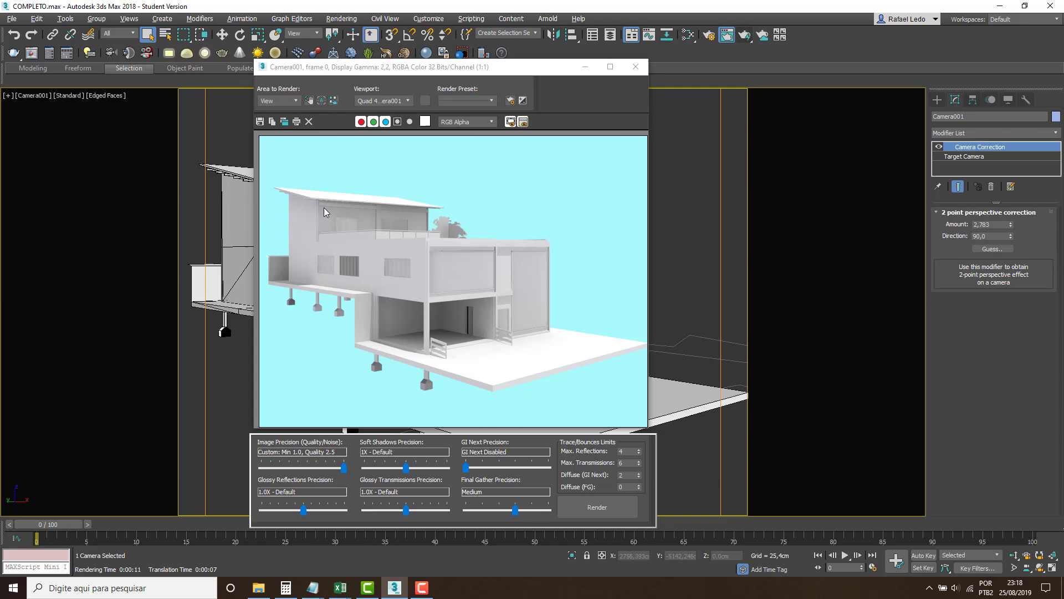
click(259, 121)
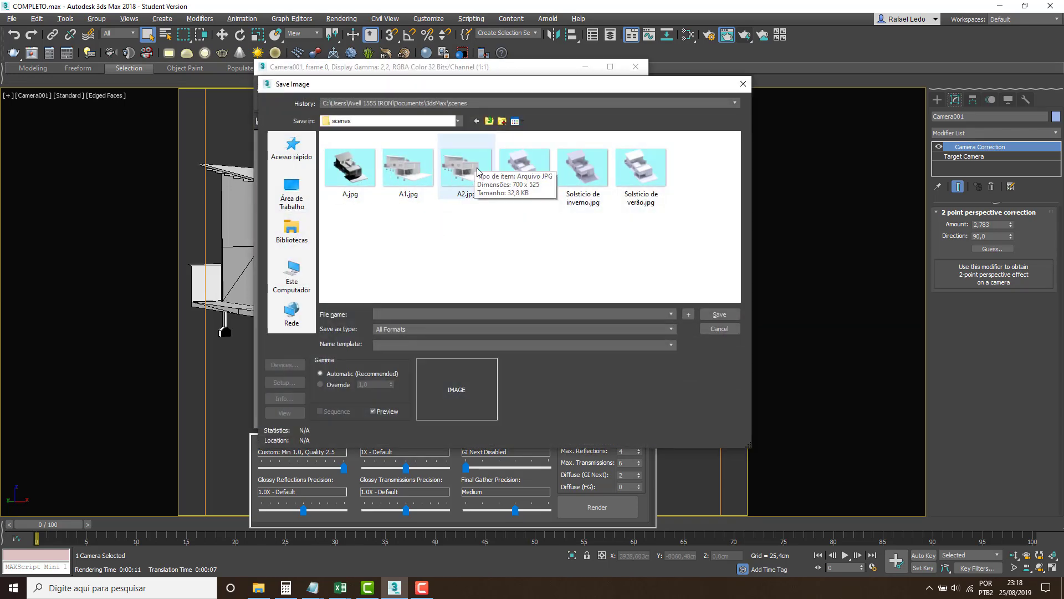
click(710, 330)
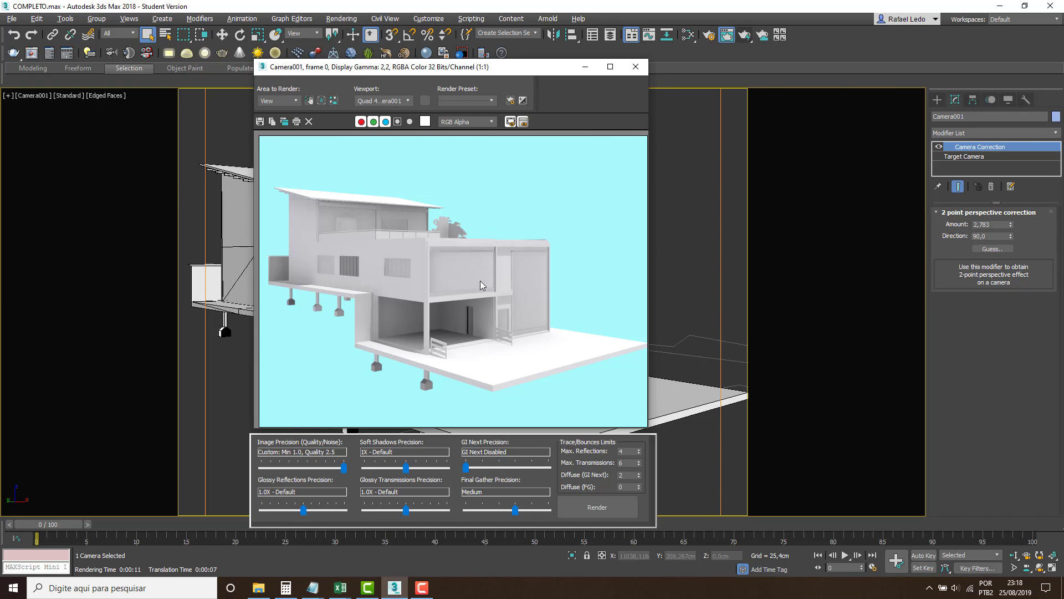
click(636, 67)
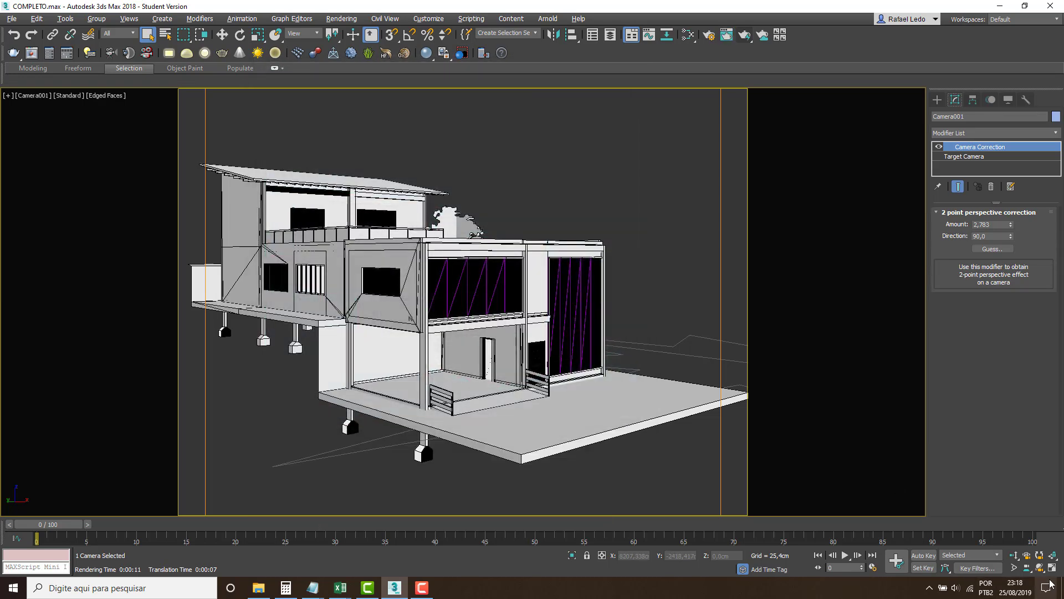
Orbit Camera001 slightly around the house to get a different viewing angle.
click(1040, 567)
drag(516, 388, 519, 320)
right_click(612, 201)
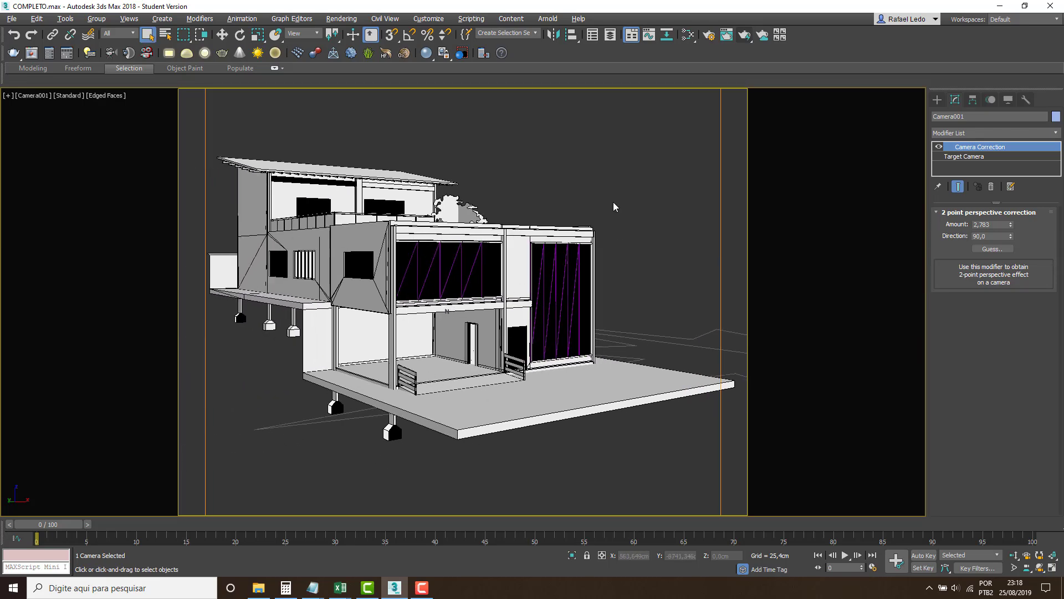
Render the new camera angle, decline overwriting A2.jpg, and turn off Save File in the Render Output settings.
click(744, 35)
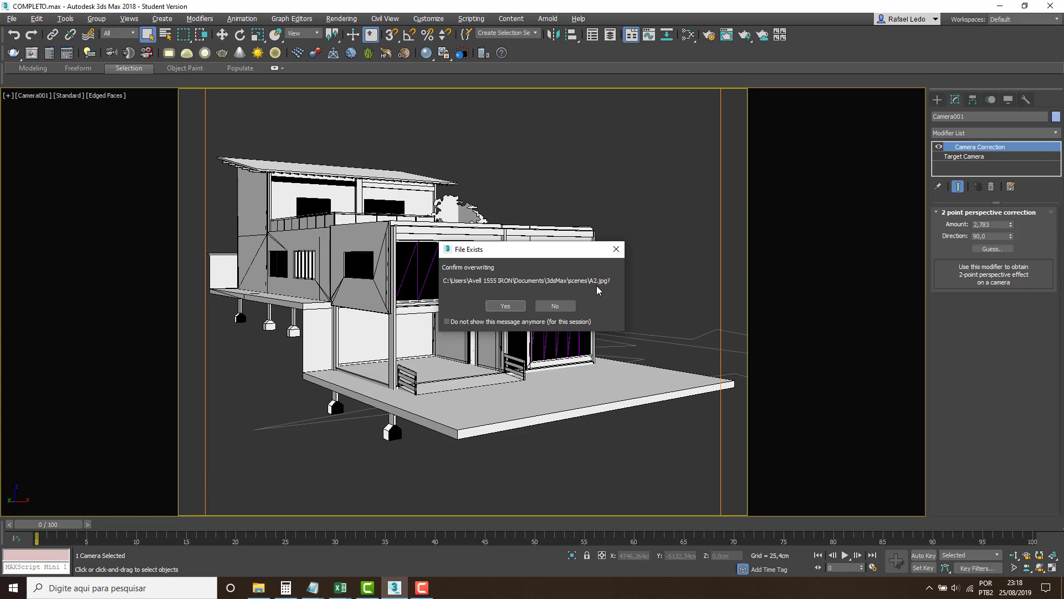
click(555, 306)
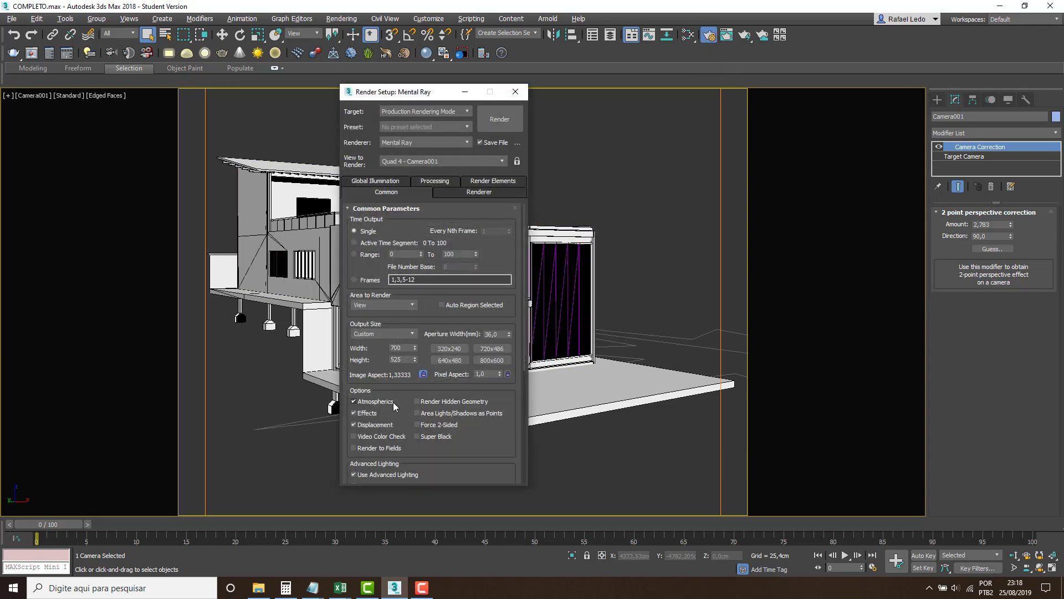
drag(388, 377, 417, 240)
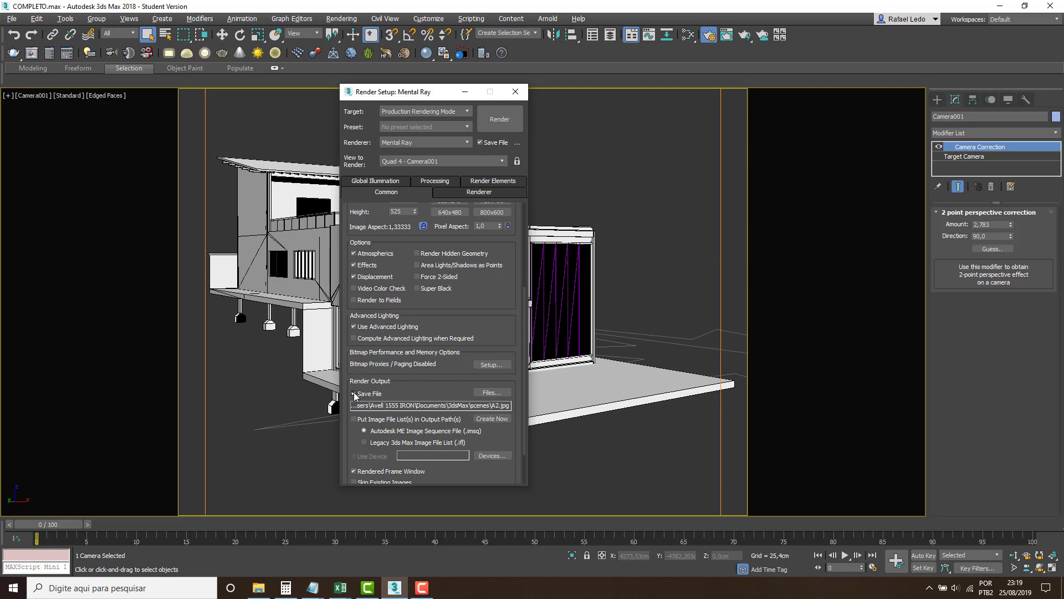
click(515, 91)
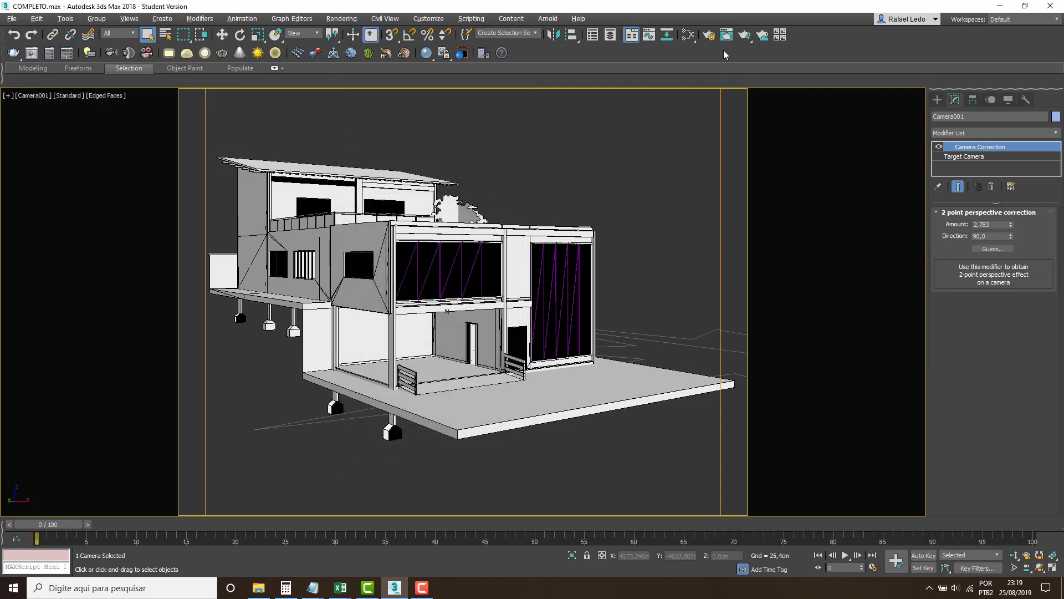
Clear the old image from the rendered frame window and render the new Camera001 angle.
click(726, 36)
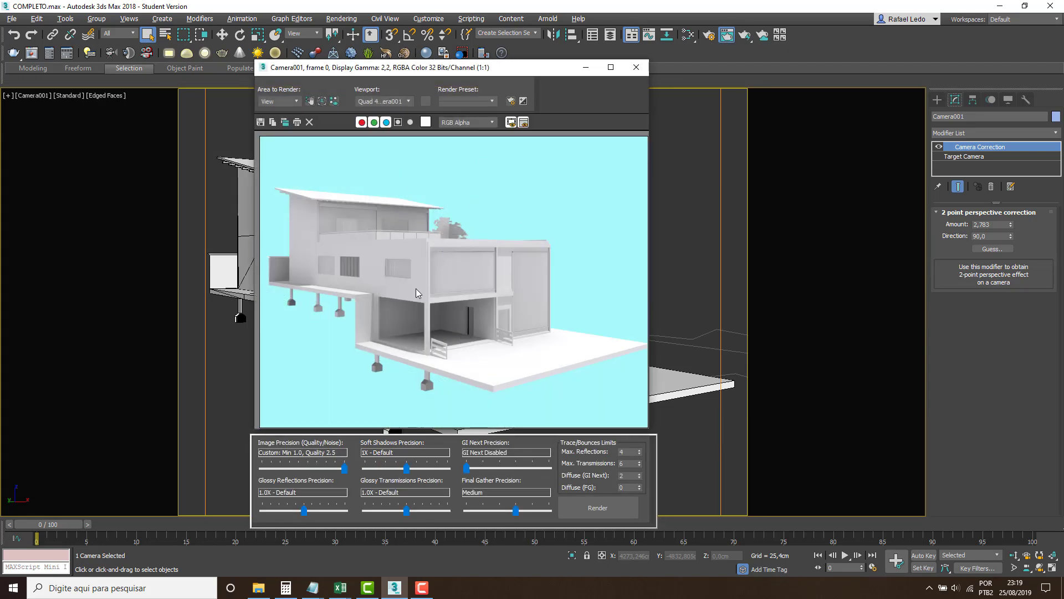
drag(475, 72, 473, 97)
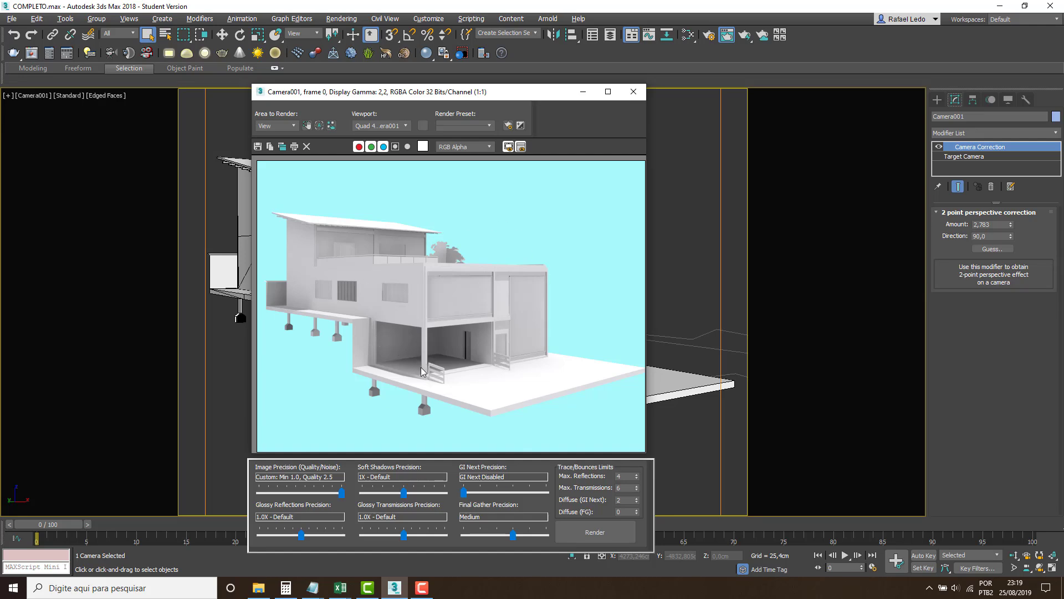
click(307, 147)
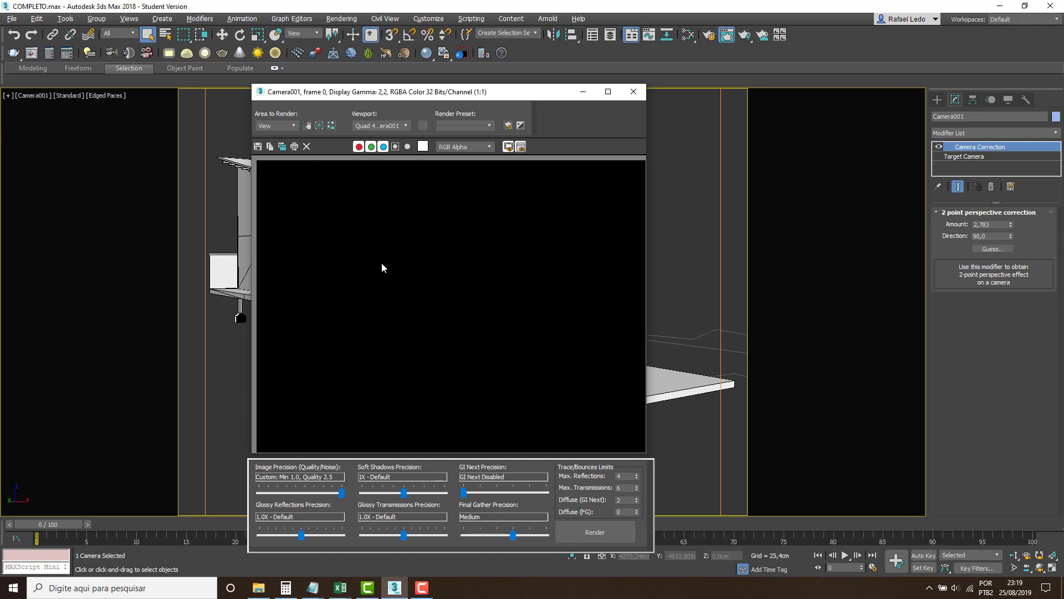
click(744, 34)
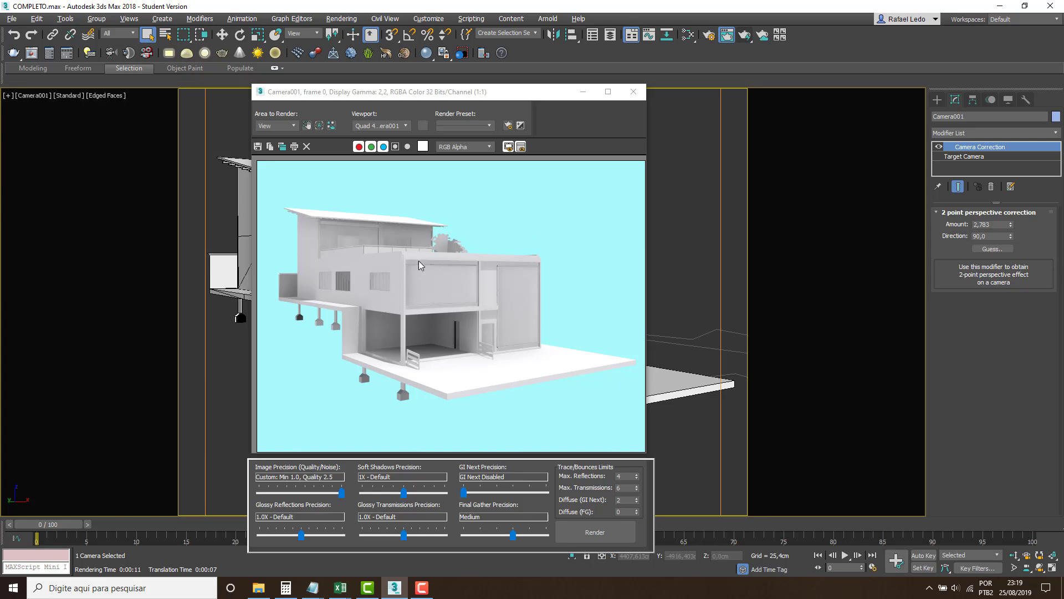
Clone the rendered frame window, move the clone aside and close the original.
click(282, 147)
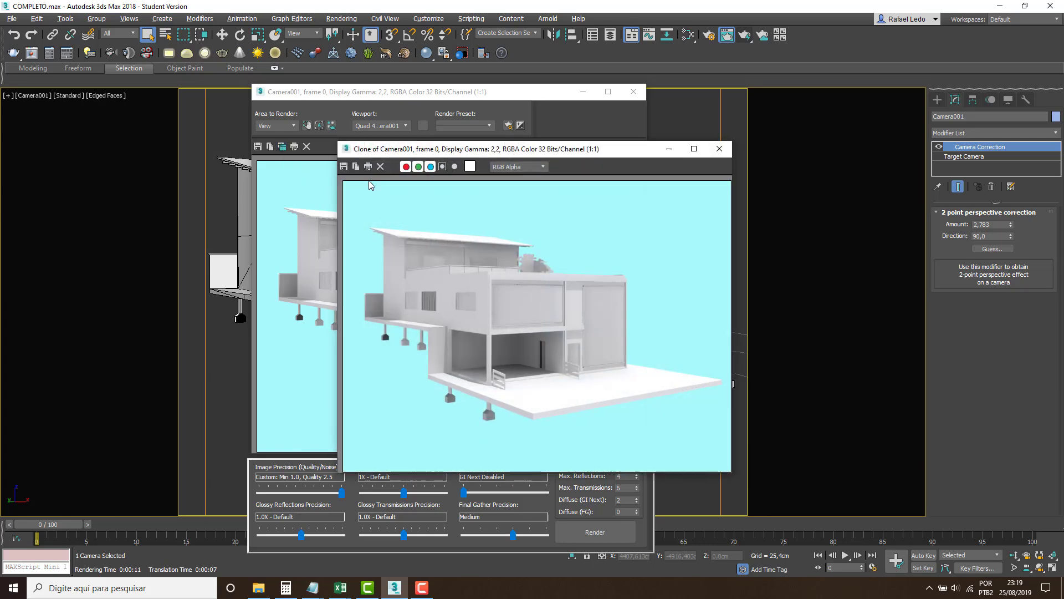
mouse_move(521, 150)
mouse_down()
mouse_move(751, 117)
mouse_move(833, 44)
mouse_move(704, 33)
mouse_move(715, 79)
mouse_move(244, 327)
mouse_move(201, 309)
mouse_up()
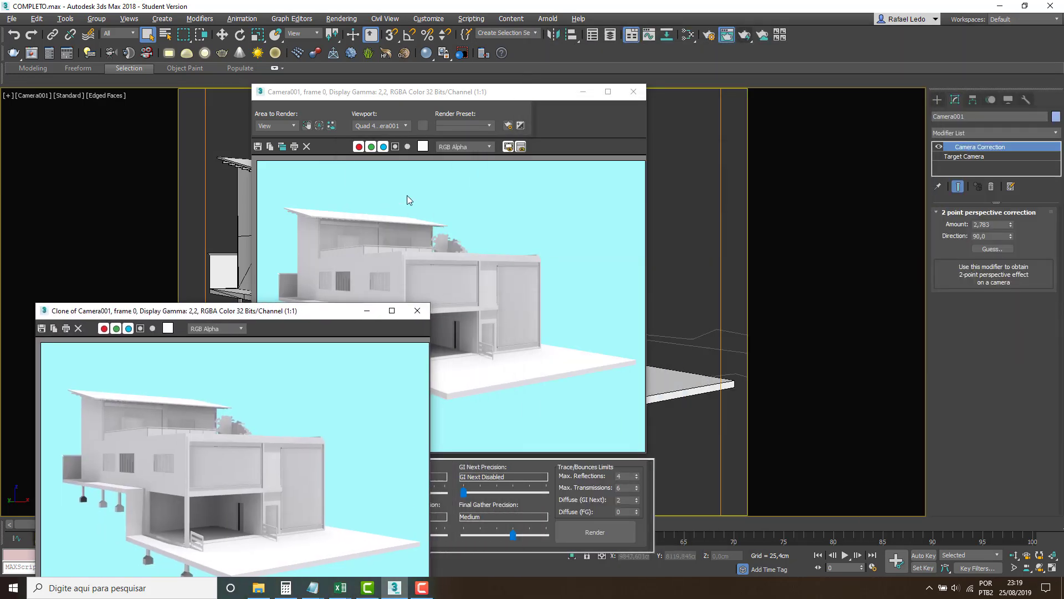
click(633, 92)
drag(292, 320, 261, 320)
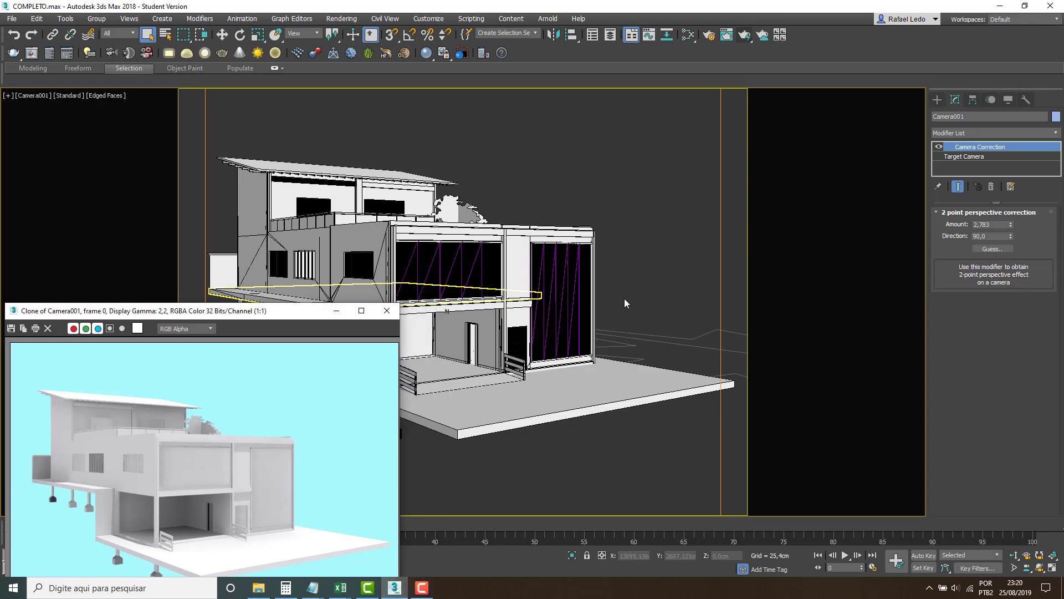
Show all four viewports and set the Sky001 skylight's sky color to light yellow with blue at 100.
click(617, 241)
key(alt+w)
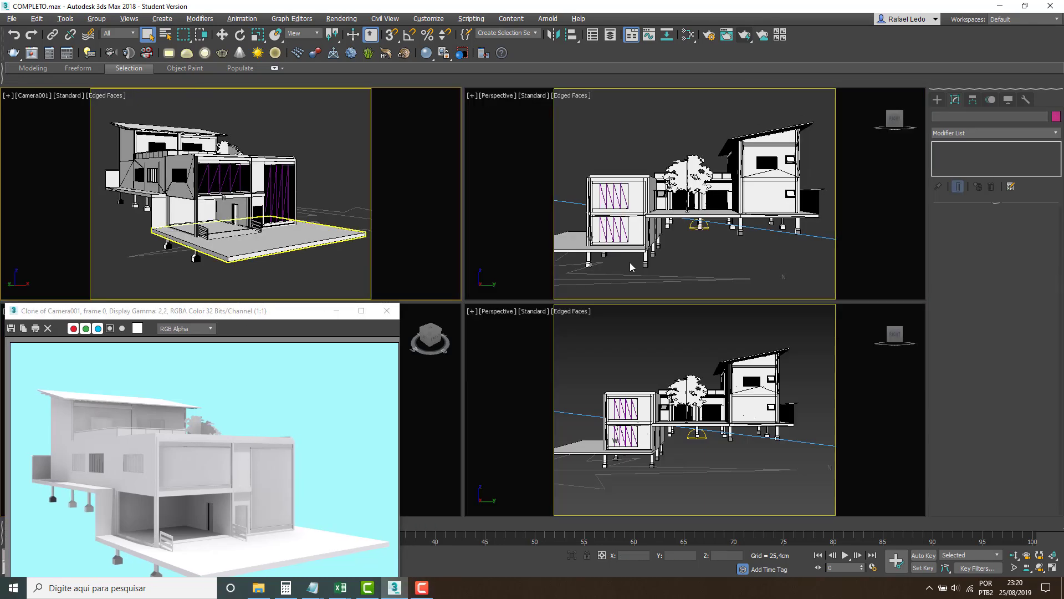
click(694, 225)
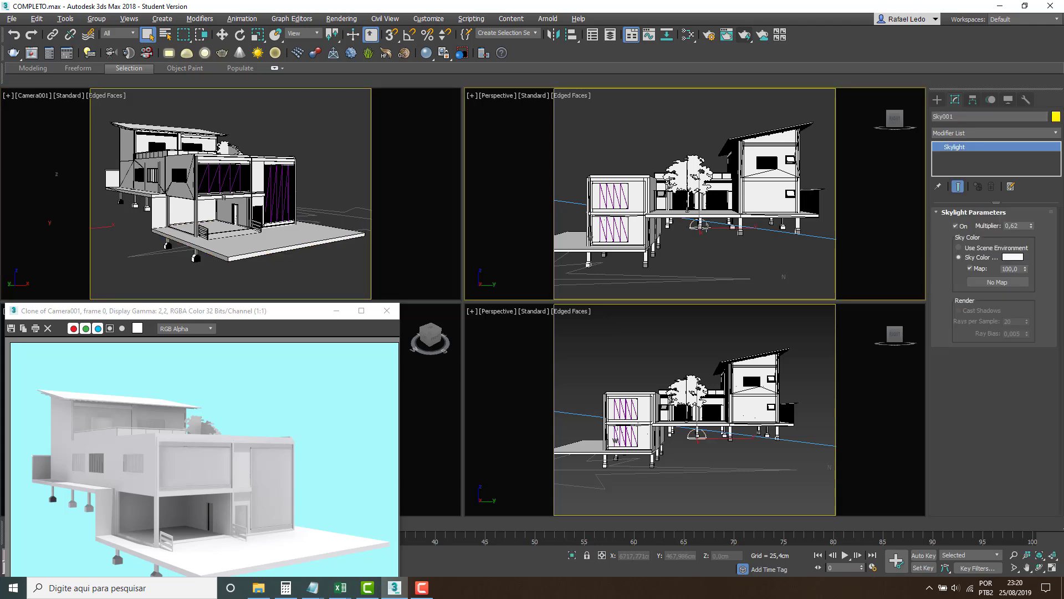
click(1012, 257)
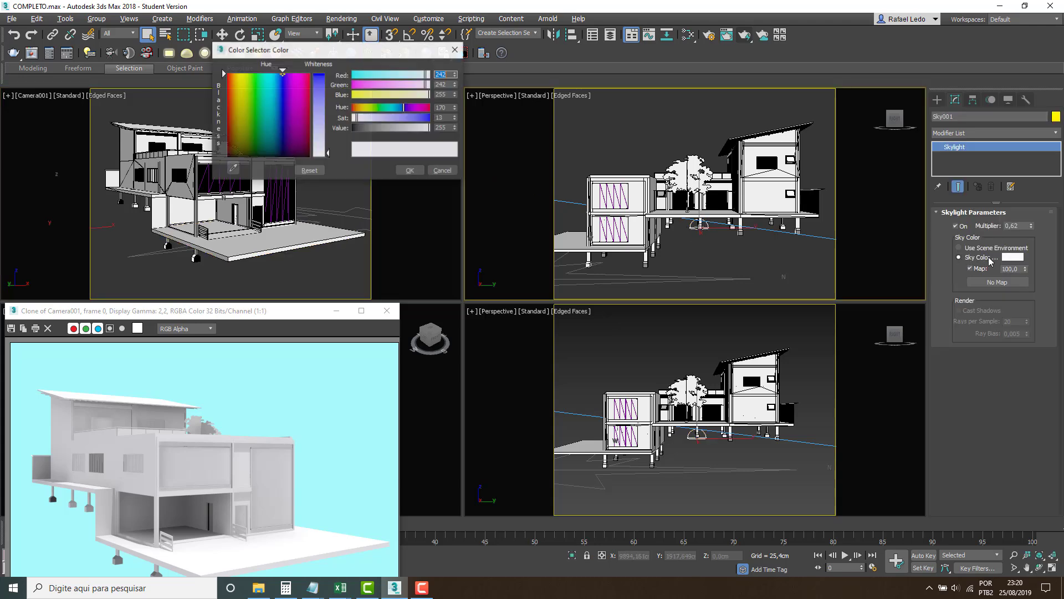
click(382, 97)
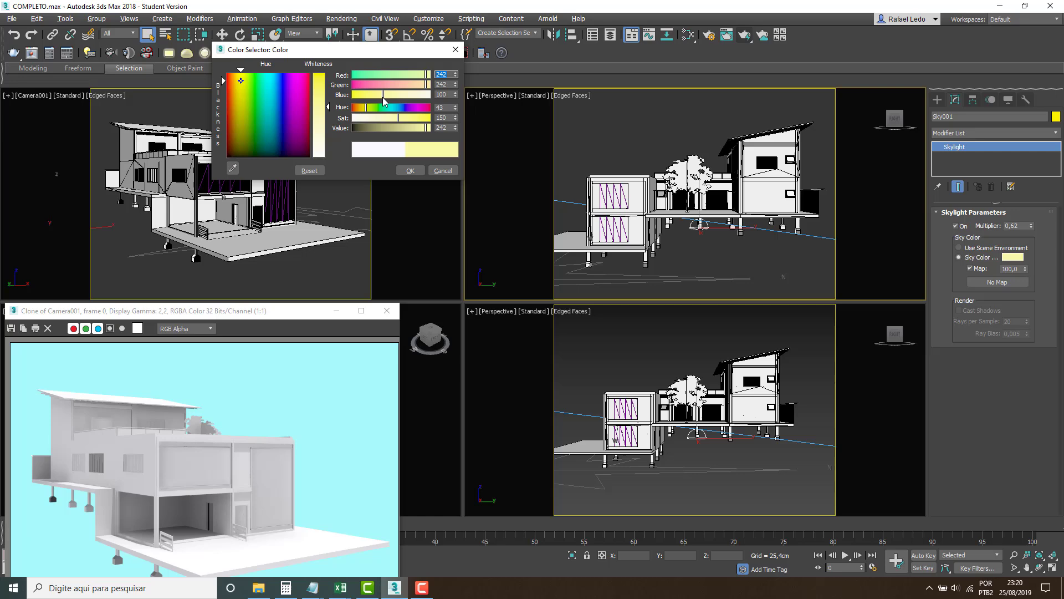
click(410, 170)
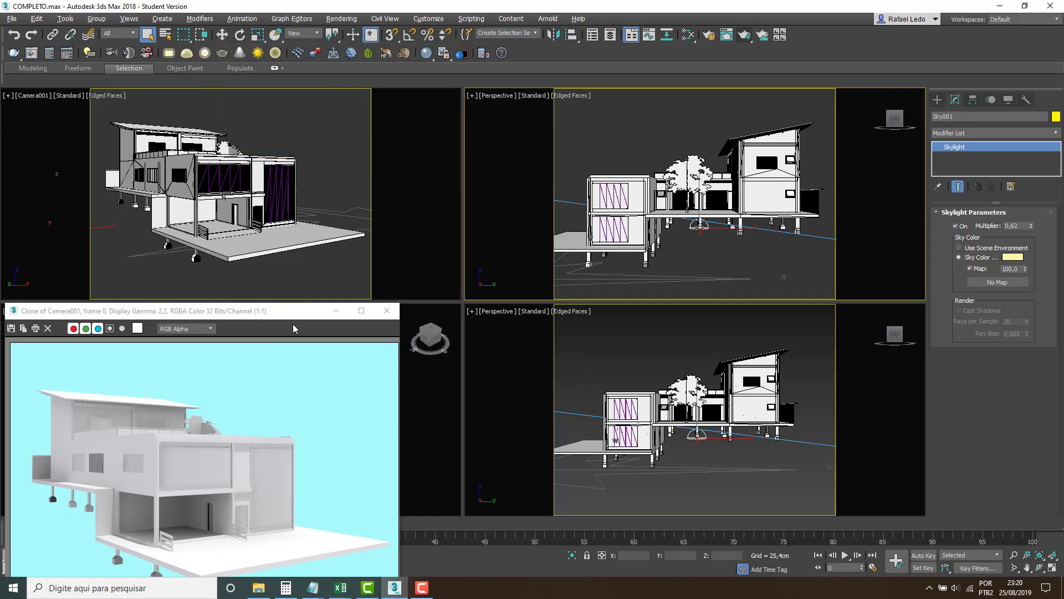
Select the Sun001 directional light in the Orthographic viewport and set its light color to pale yellow with blue at 135.
drag(283, 311, 366, 483)
click(291, 349)
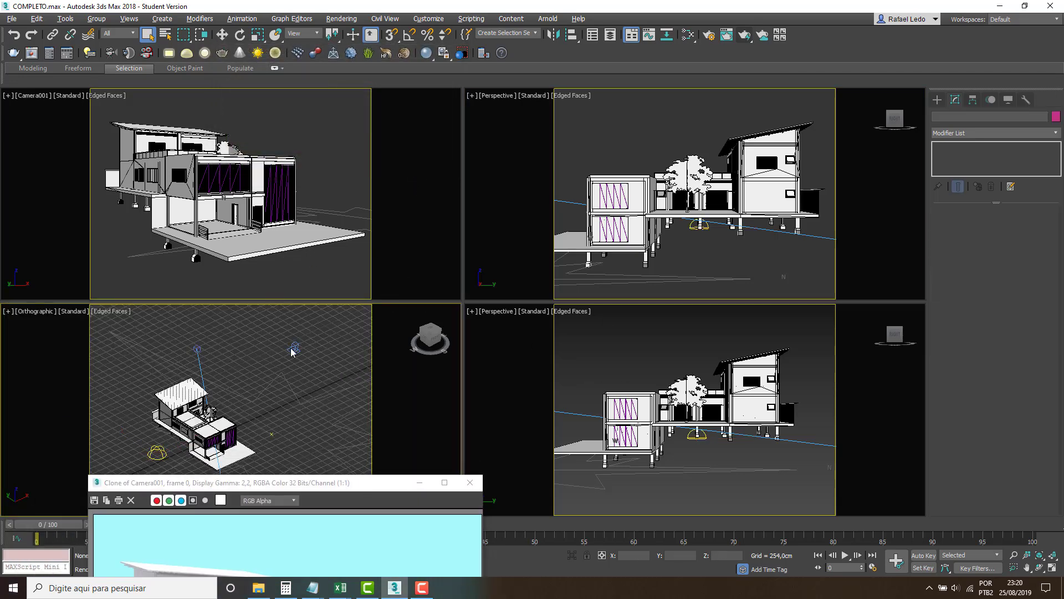
click(292, 349)
click(1023, 333)
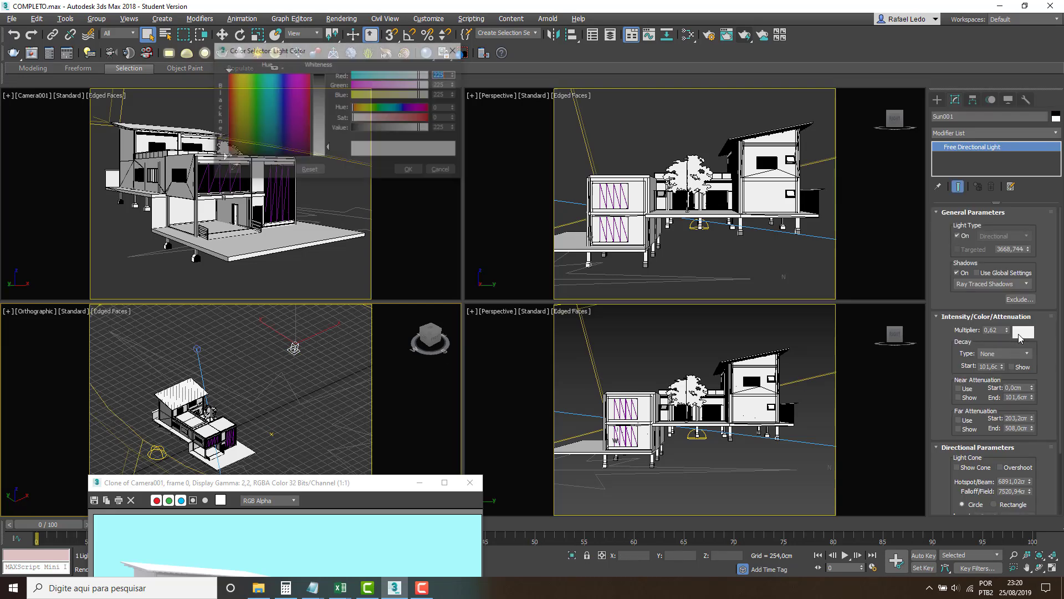
click(394, 96)
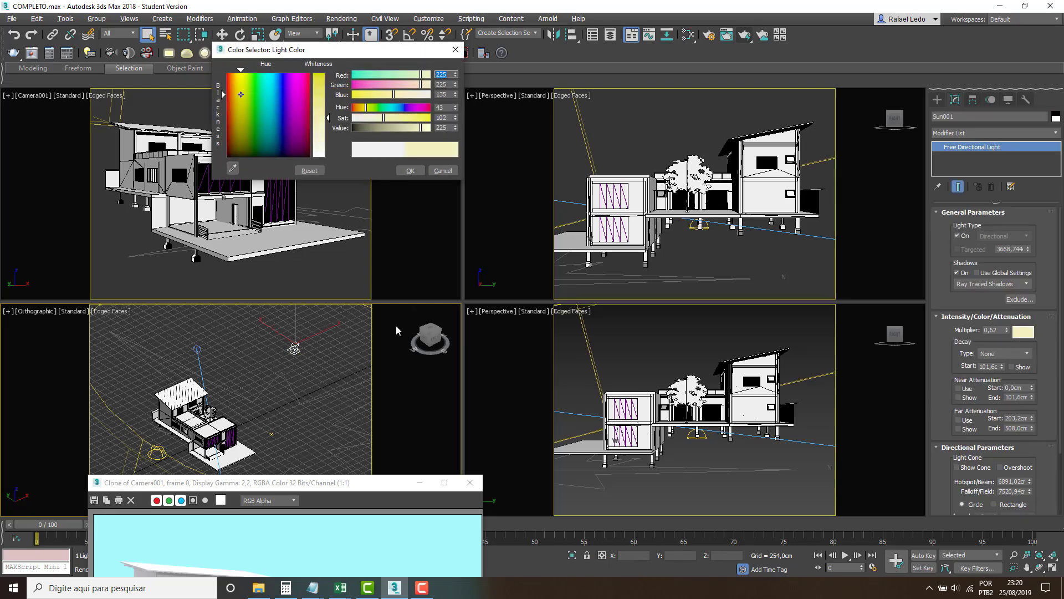
click(411, 170)
Try a render from the Orthographic viewport beside the cloned image, cancel it, and activate the Camera001 viewport instead.
drag(332, 484, 476, 99)
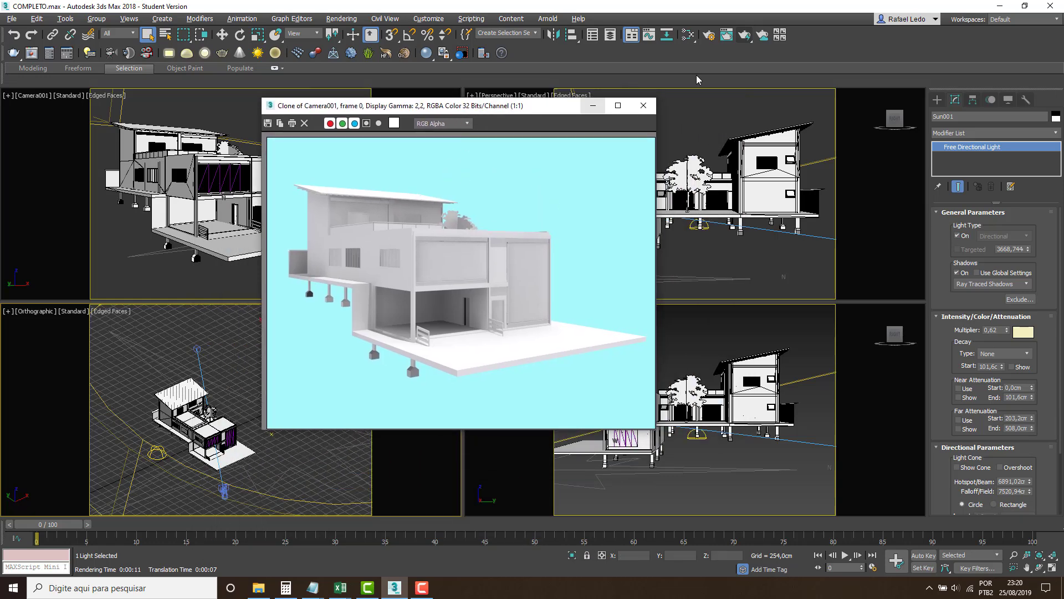
click(744, 35)
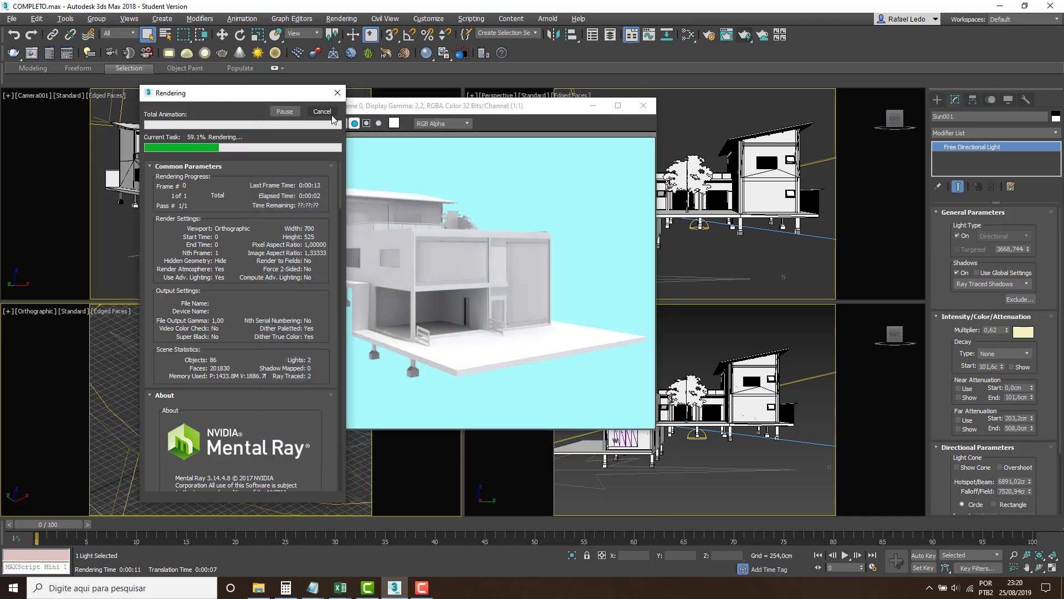
click(122, 259)
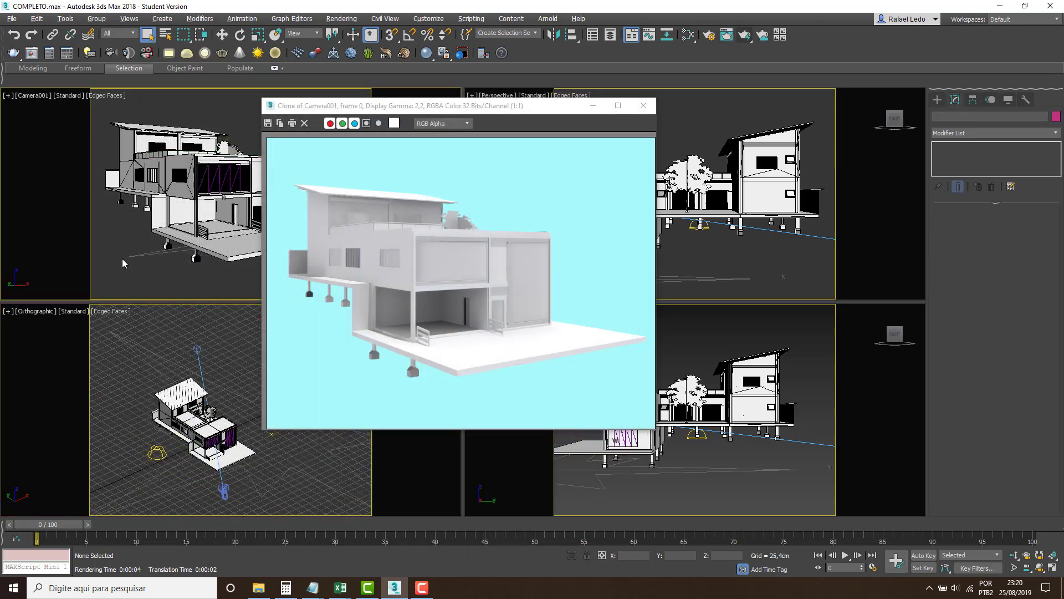
Render the Camera001 viewport and place the new render beside the earlier cloned image for comparison.
click(749, 40)
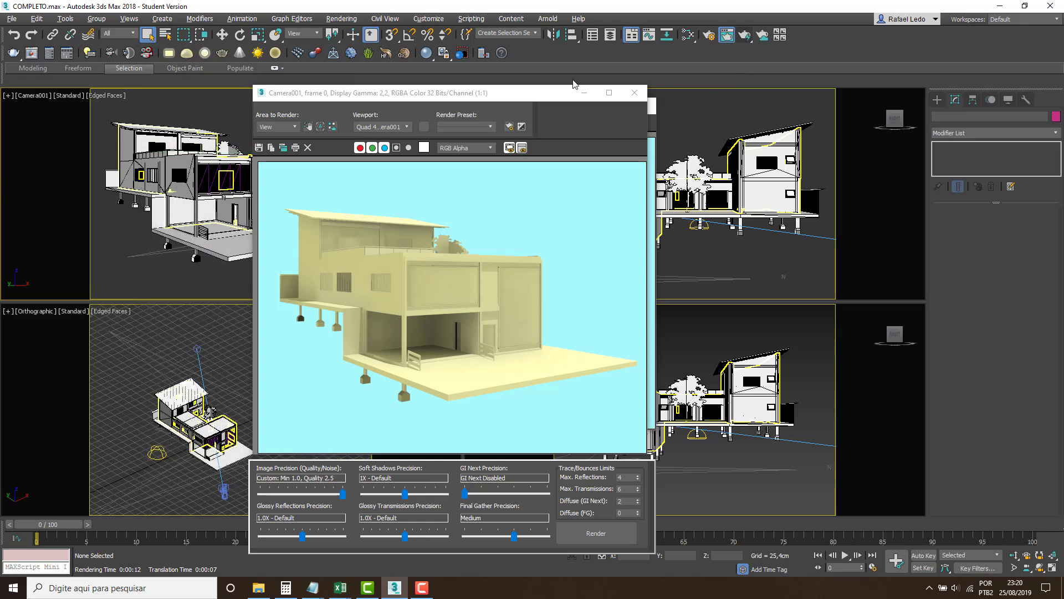
drag(520, 96, 328, 100)
click(493, 110)
drag(493, 111, 727, 128)
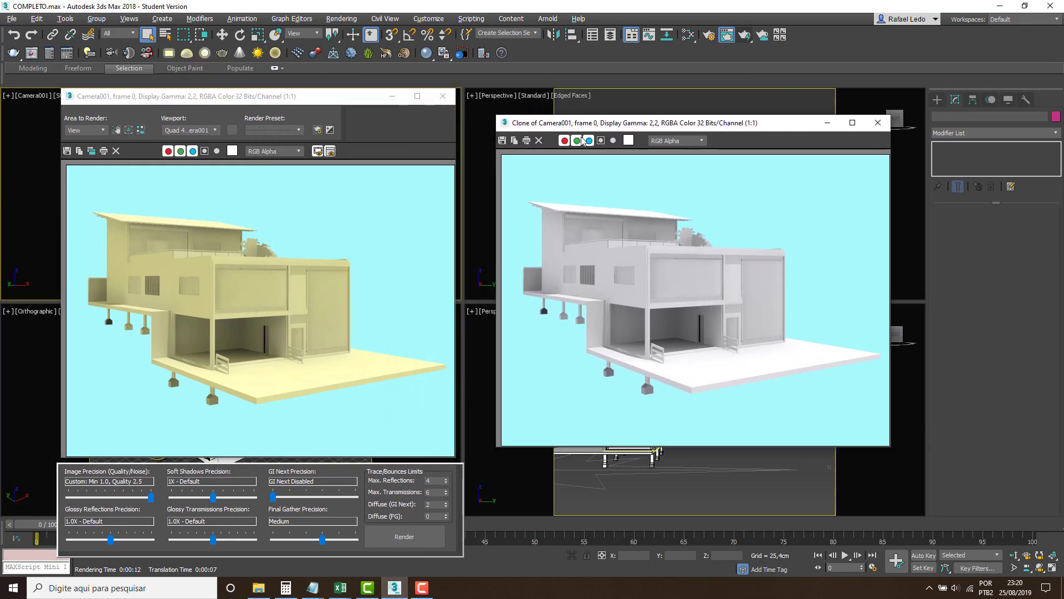
Clone the yellow-tinted render, close the original frame window and move both clones clear of the Camera001 and Orthographic viewports.
click(92, 153)
mouse_move(454, 150)
mouse_down()
mouse_move(816, 215)
mouse_move(532, 294)
mouse_up()
click(442, 96)
drag(670, 123, 527, 335)
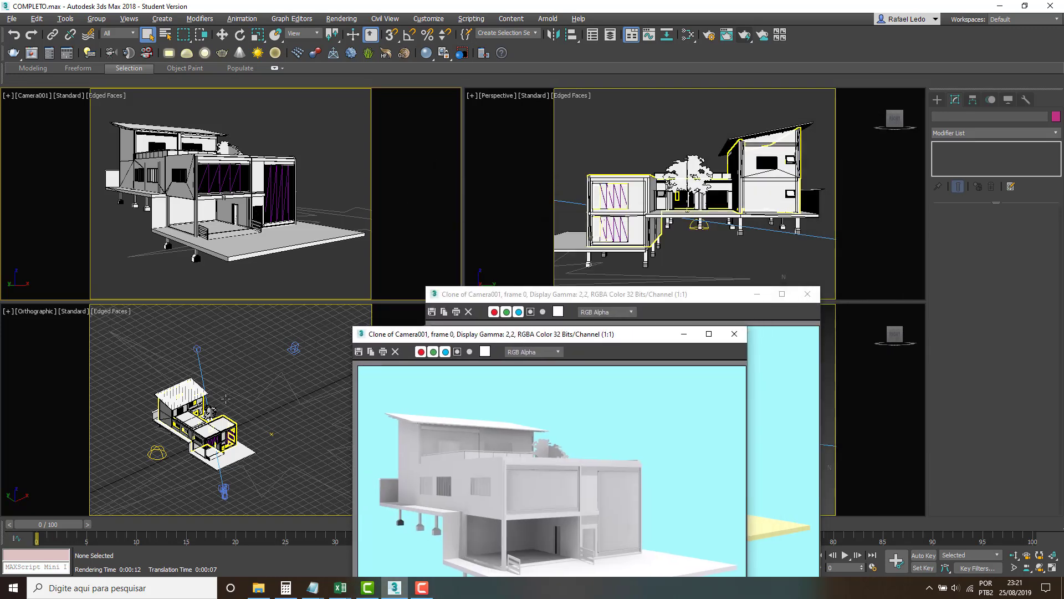
Select the Sky001 skylight in the Orthographic viewport and shift its sky color's hue to light blue-violet.
click(163, 458)
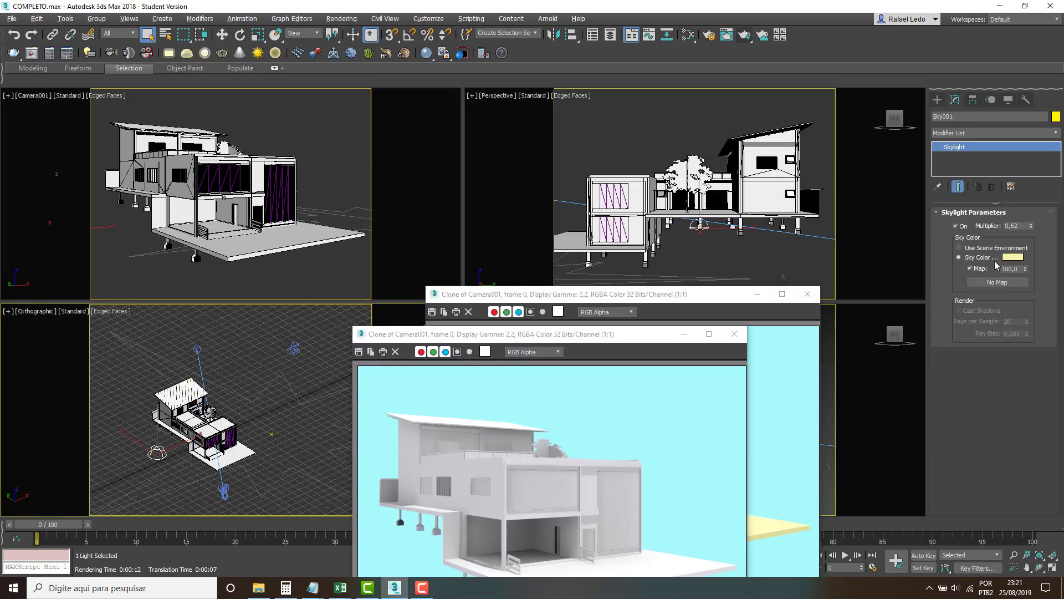
click(1012, 258)
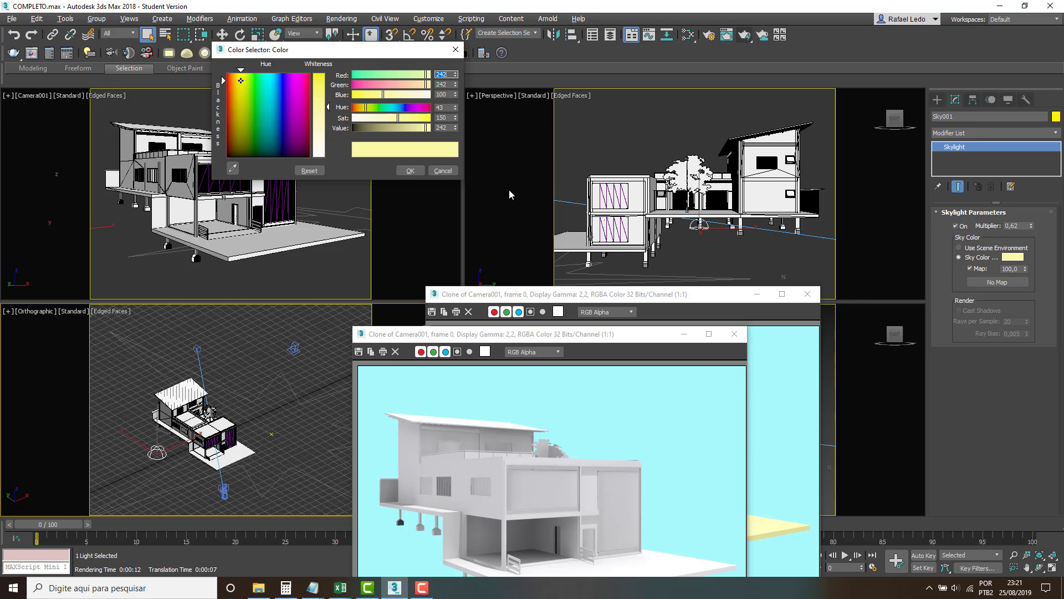
click(411, 107)
drag(410, 107, 403, 107)
click(413, 171)
click(745, 35)
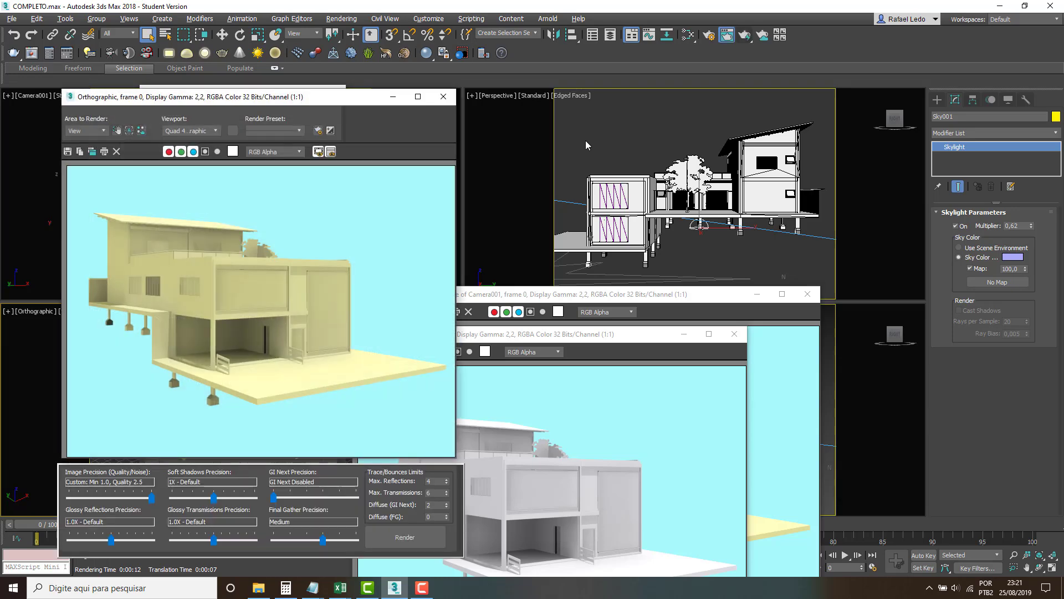
click(443, 97)
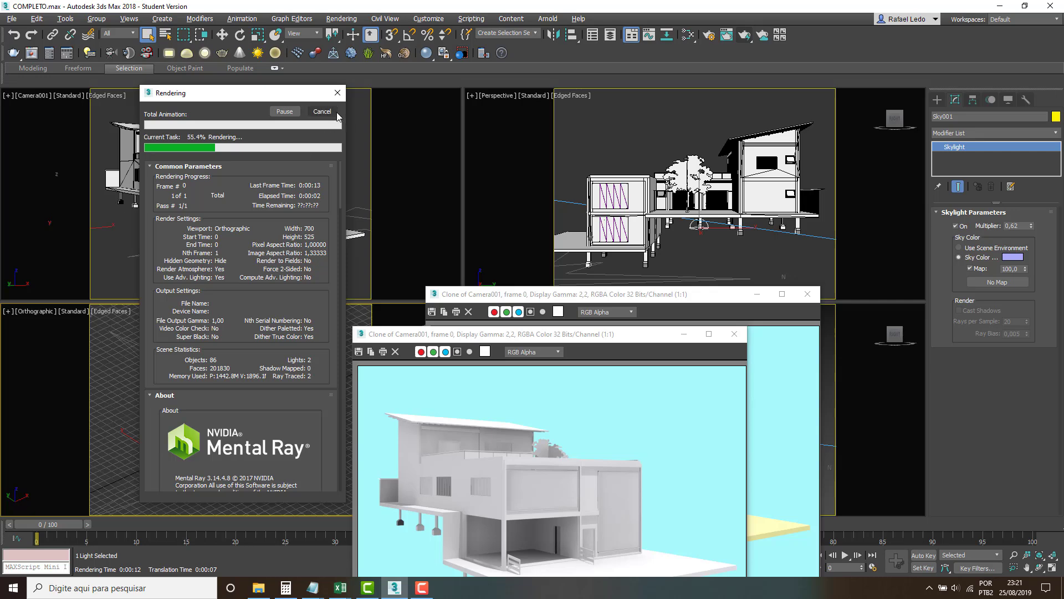
click(333, 112)
Render the Camera001 viewport with the blue-violet sky color and close both cloned frame windows.
click(133, 238)
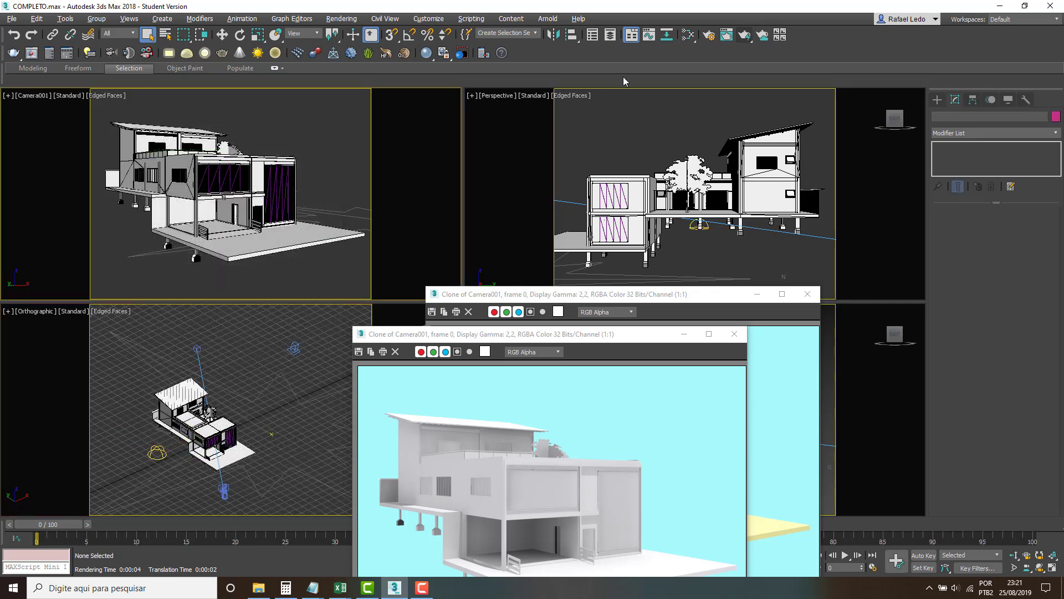
click(745, 35)
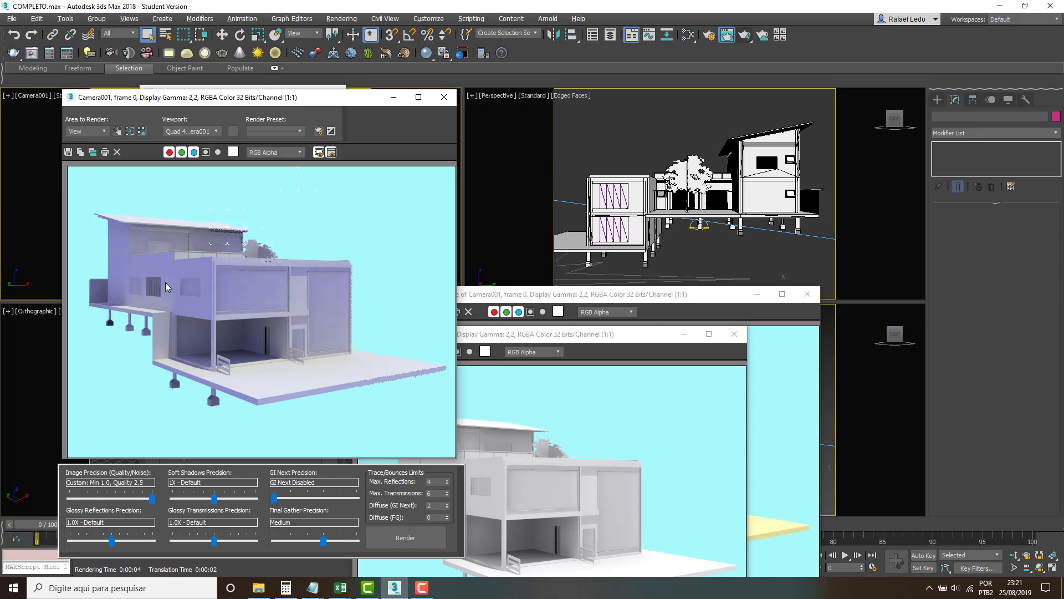
click(734, 334)
click(807, 294)
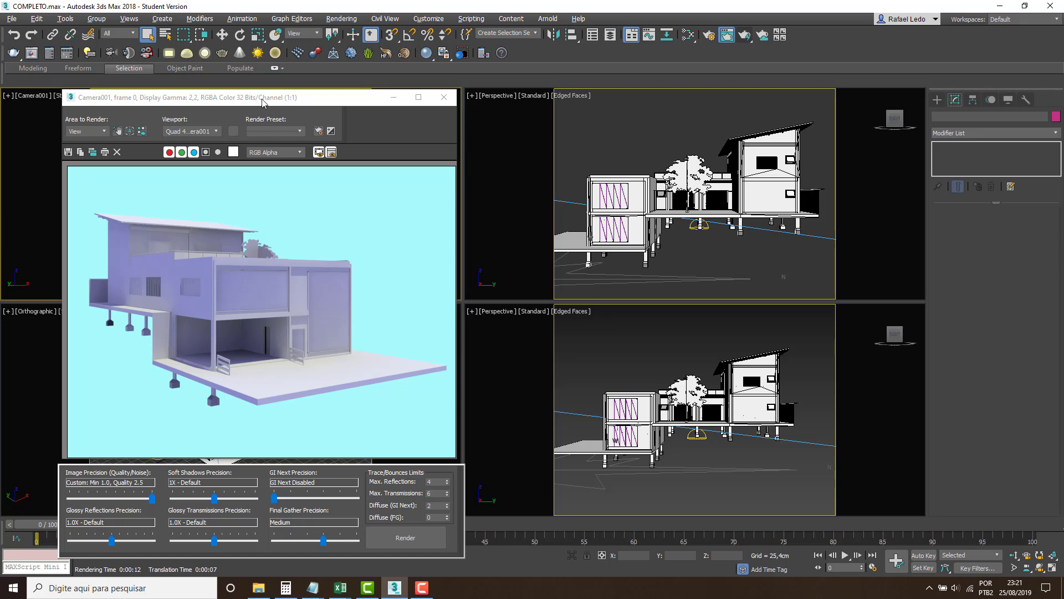
drag(264, 102, 602, 132)
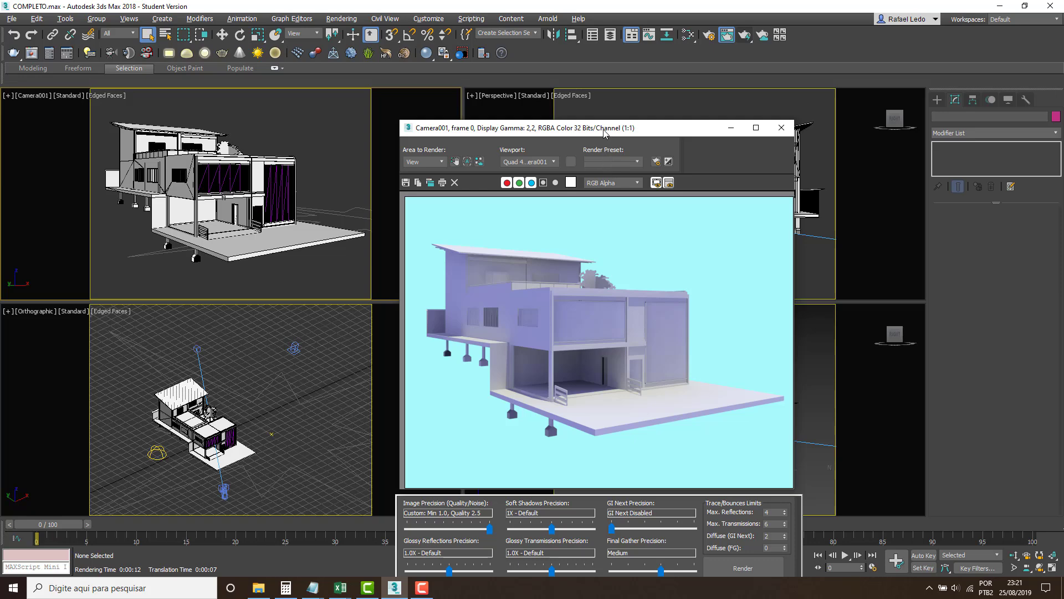
drag(603, 132, 517, 104)
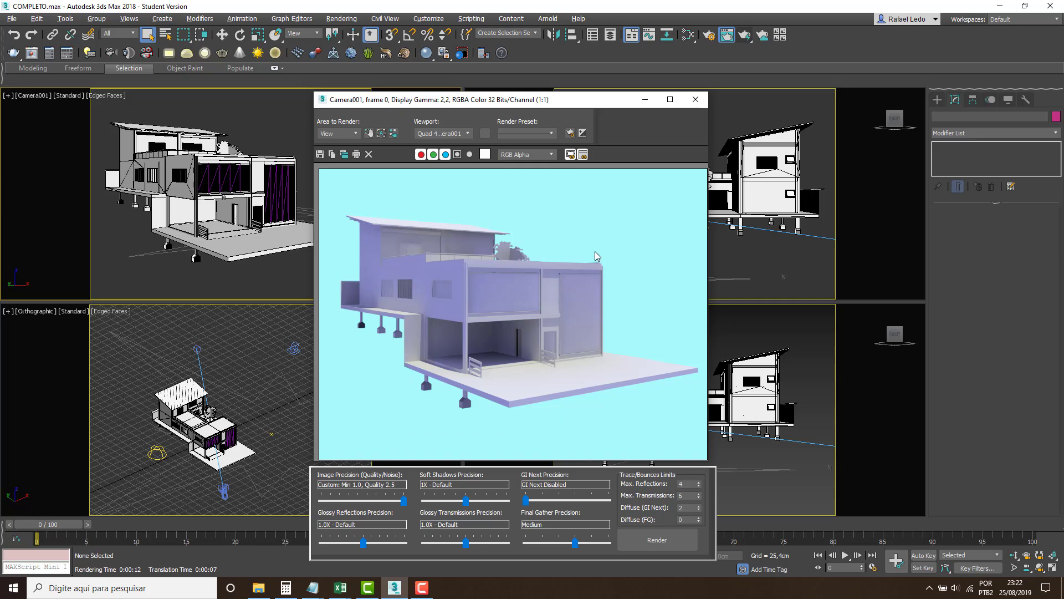
Clear the rendered image, set the area to render to Region and move the frame window clear of the Camera001 viewport.
click(369, 154)
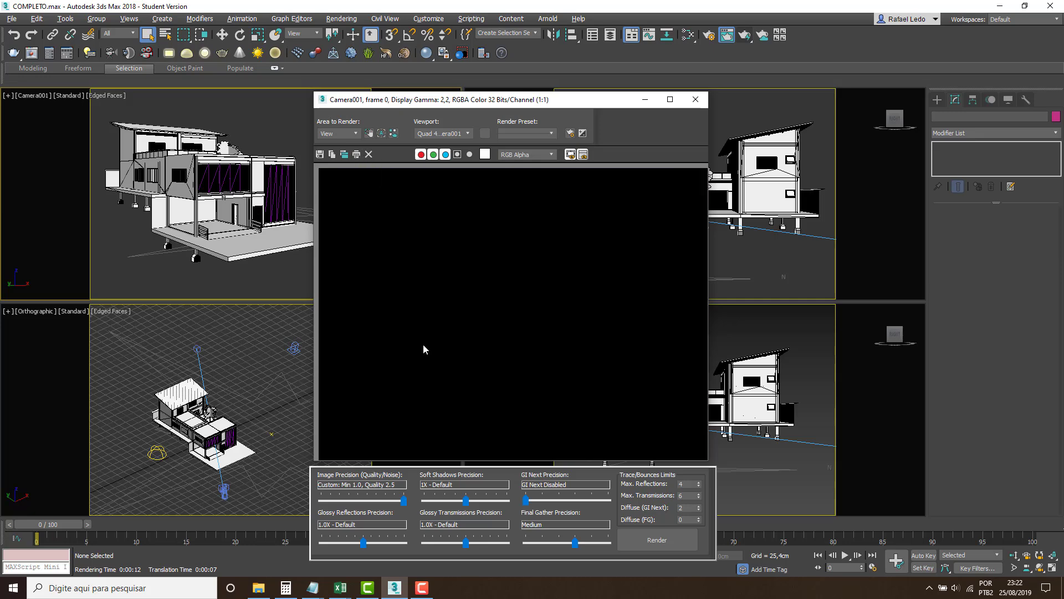
drag(449, 106, 553, 122)
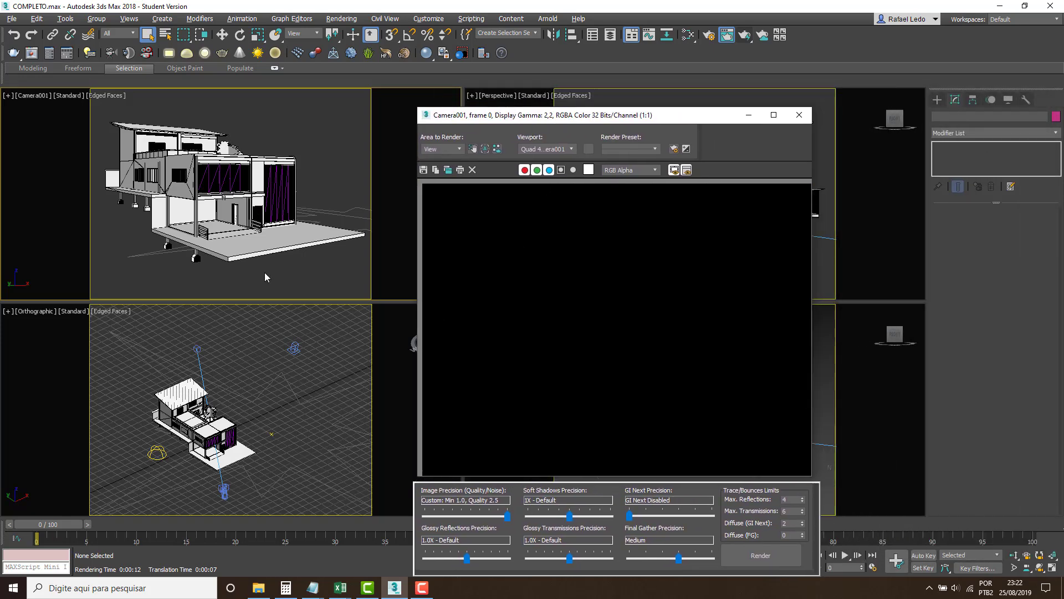
click(457, 149)
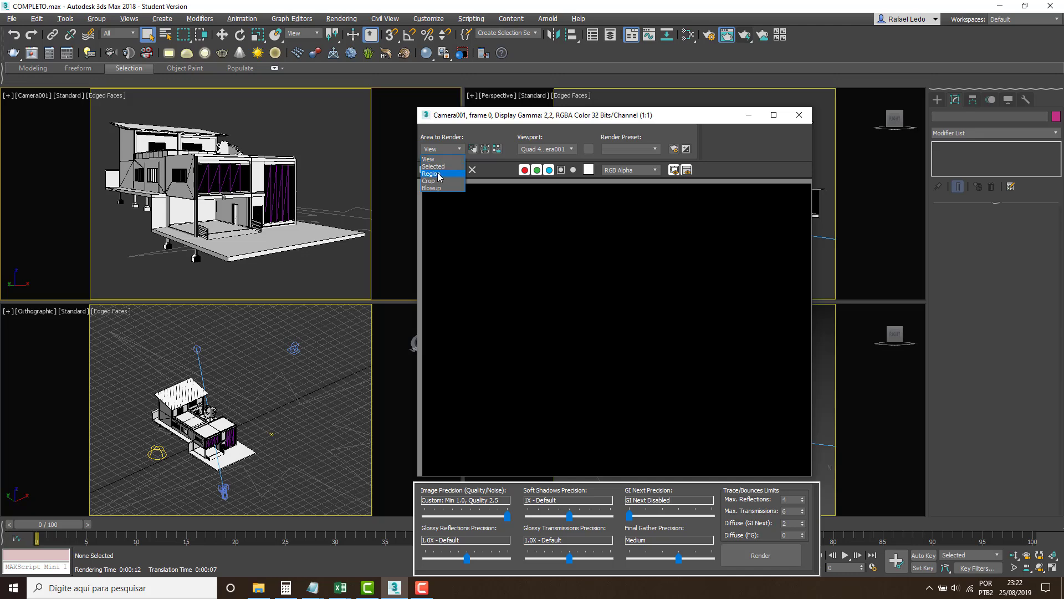
click(439, 174)
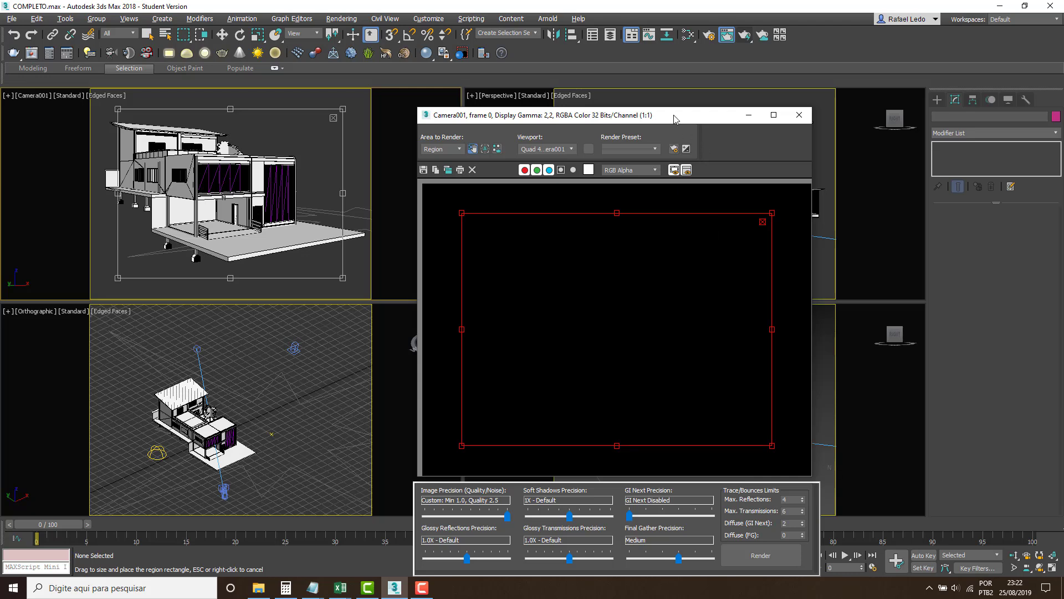
drag(674, 116, 691, 91)
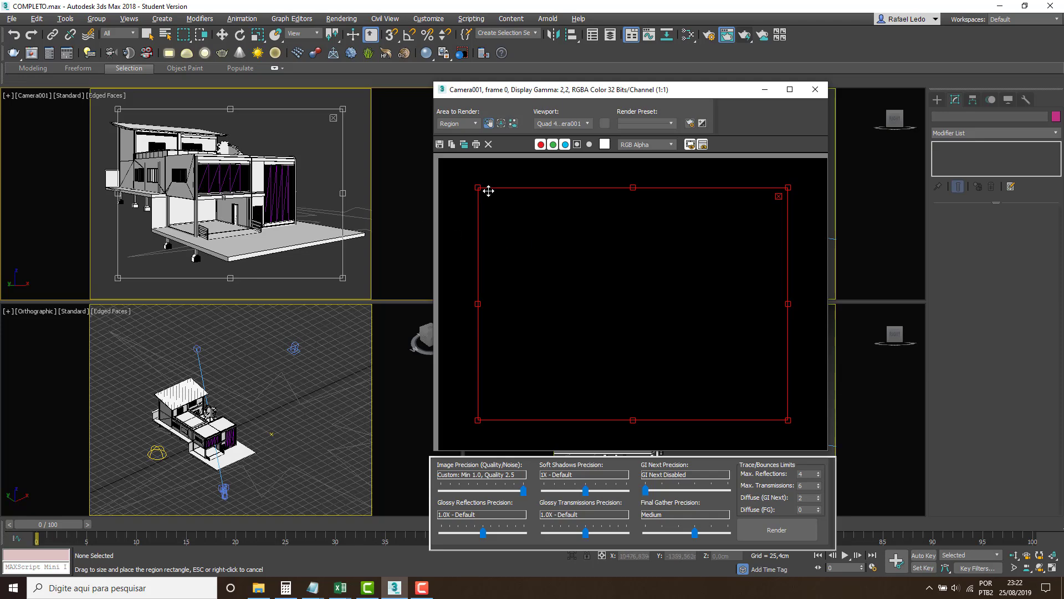
Shrink the render region and shift it to the lower right of the image inside the rendered frame window.
drag(477, 186, 565, 229)
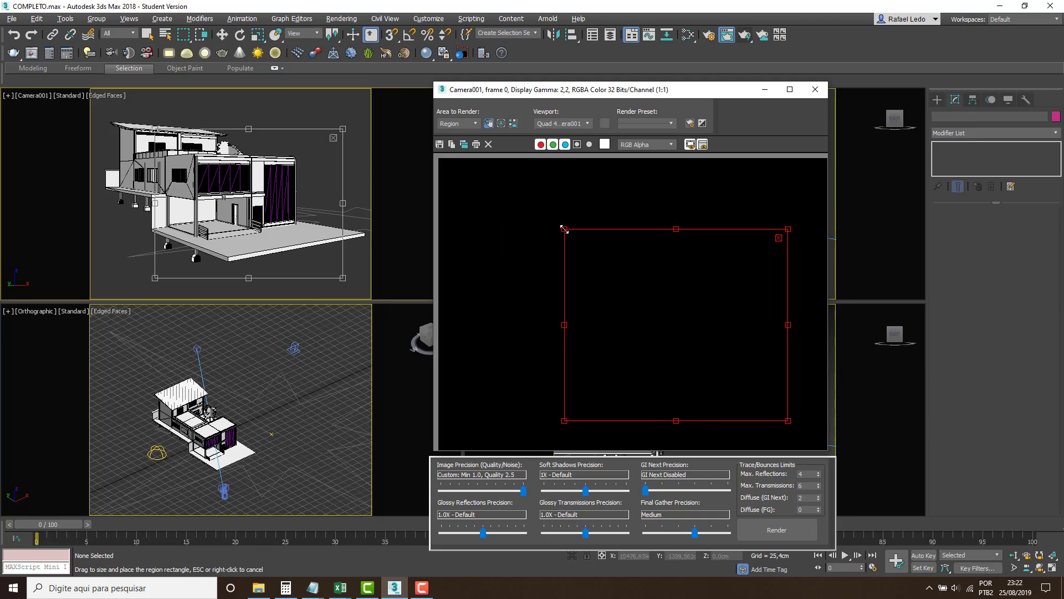
drag(652, 304, 308, 232)
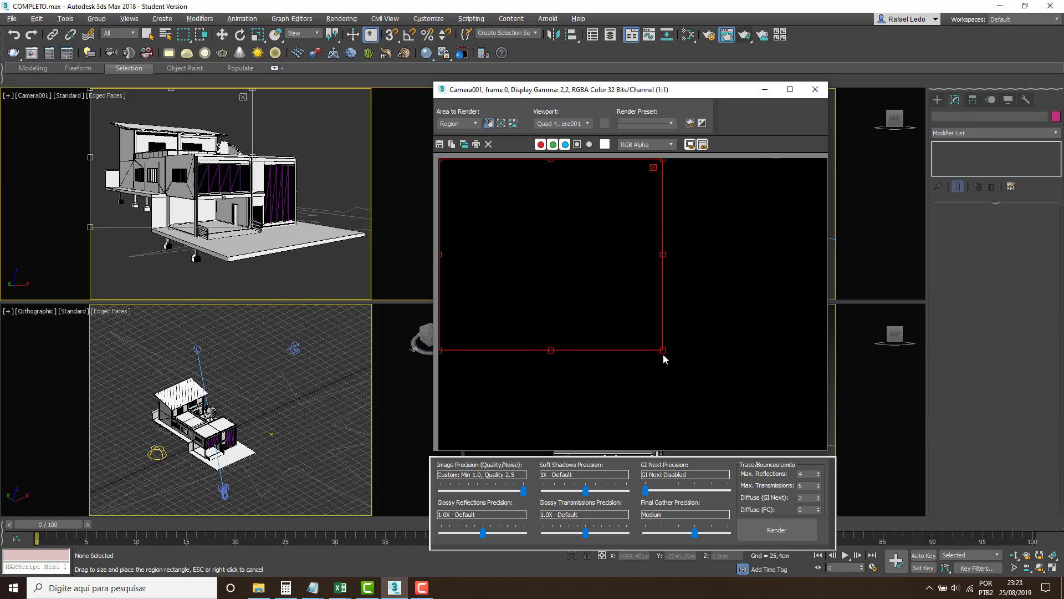
drag(665, 358, 637, 313)
drag(537, 242, 767, 403)
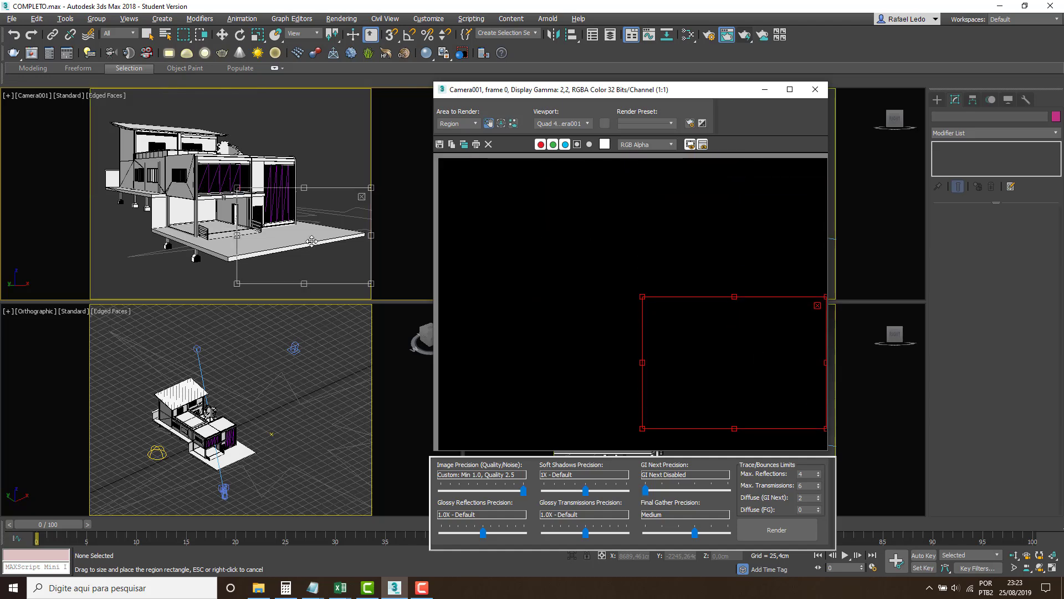
Adjust the render region in Camera001 to cover the full-width lower half of the view, and render it.
drag(291, 226, 126, 202)
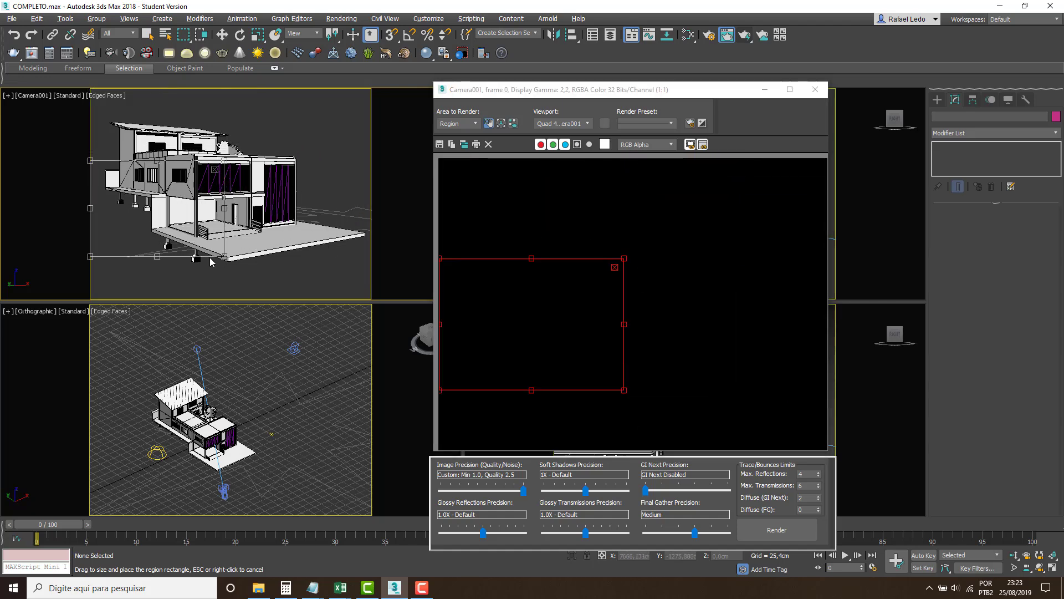
drag(223, 257, 245, 266)
drag(351, 307, 355, 308)
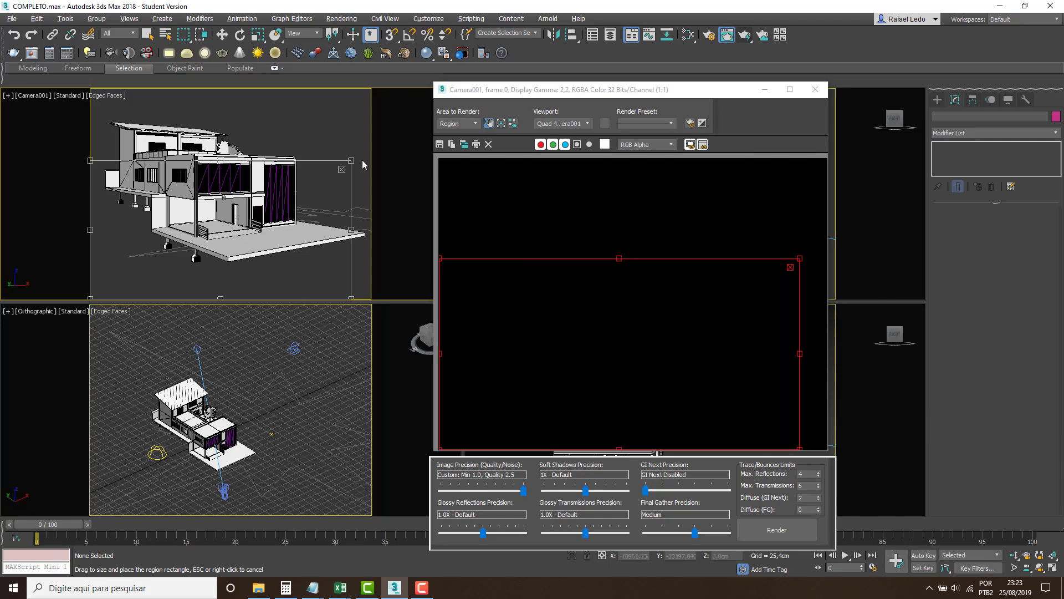
drag(353, 161, 371, 193)
click(744, 35)
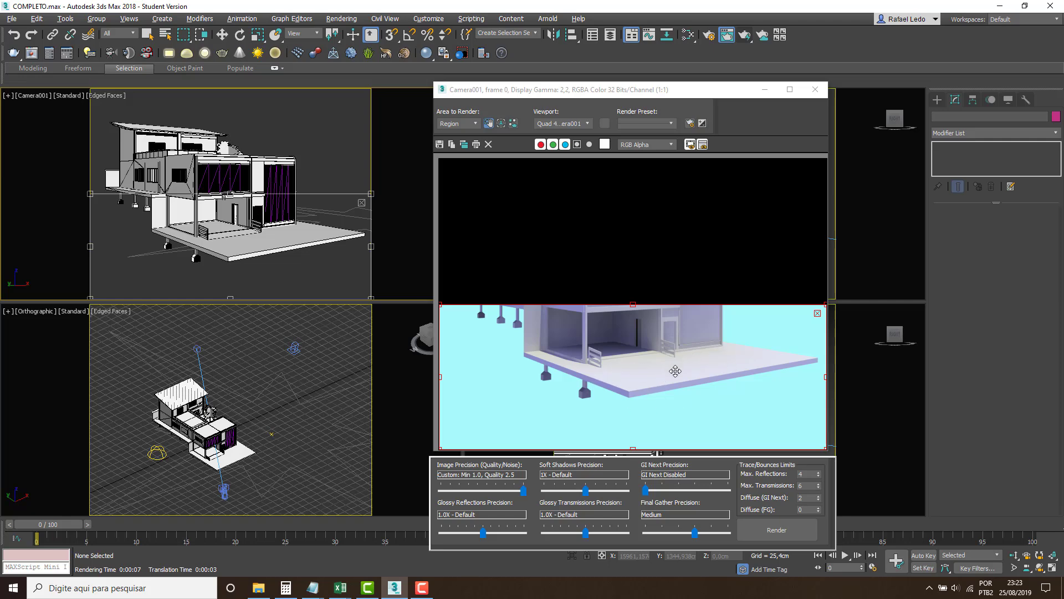
drag(605, 97, 610, 61)
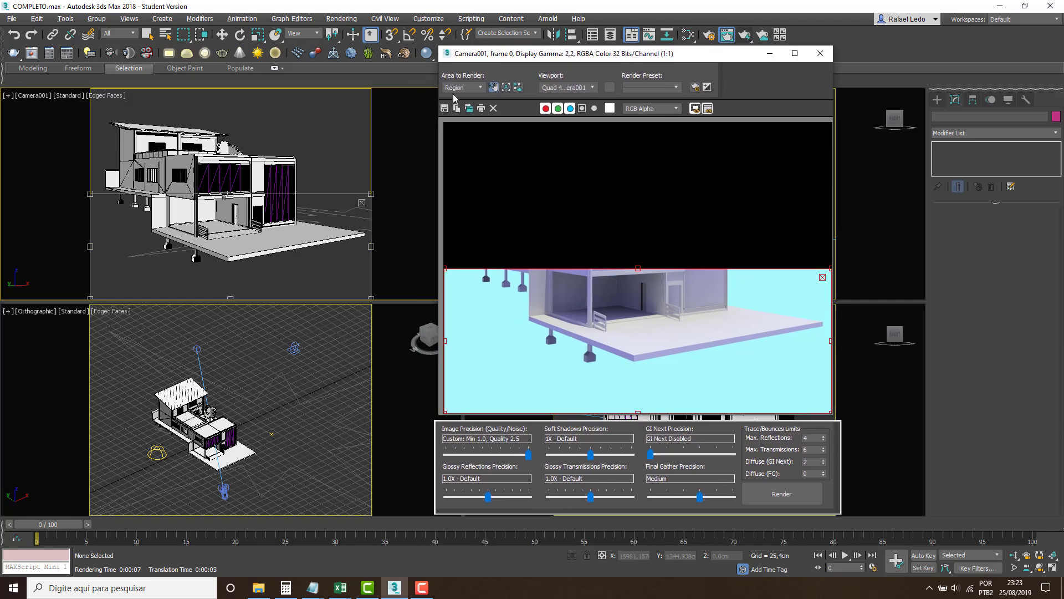
Close the rendered frame window, end region editing in Camera001 and select the 15cm wall object.
click(291, 137)
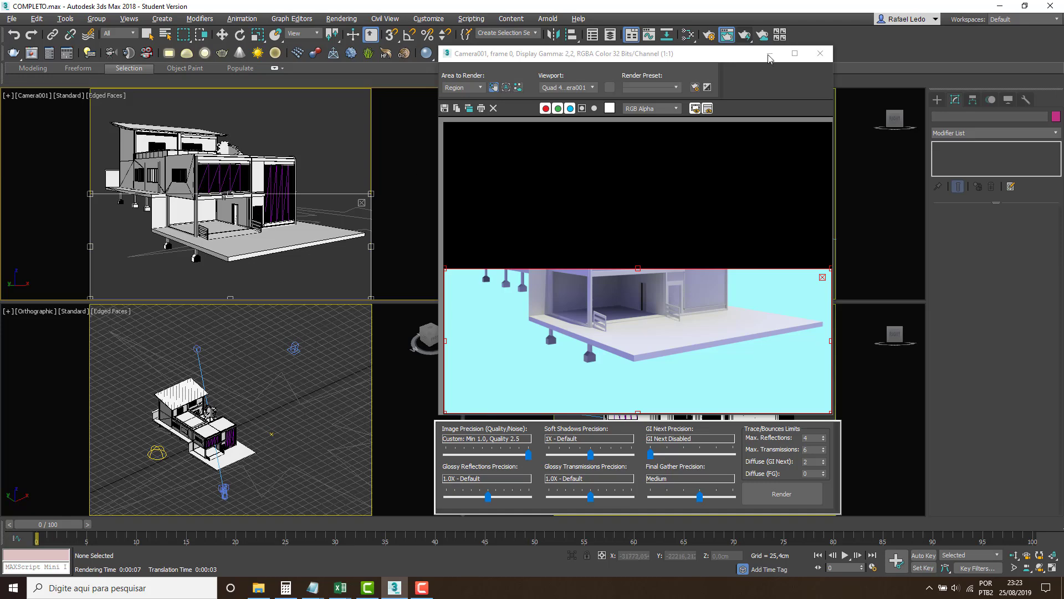
click(819, 53)
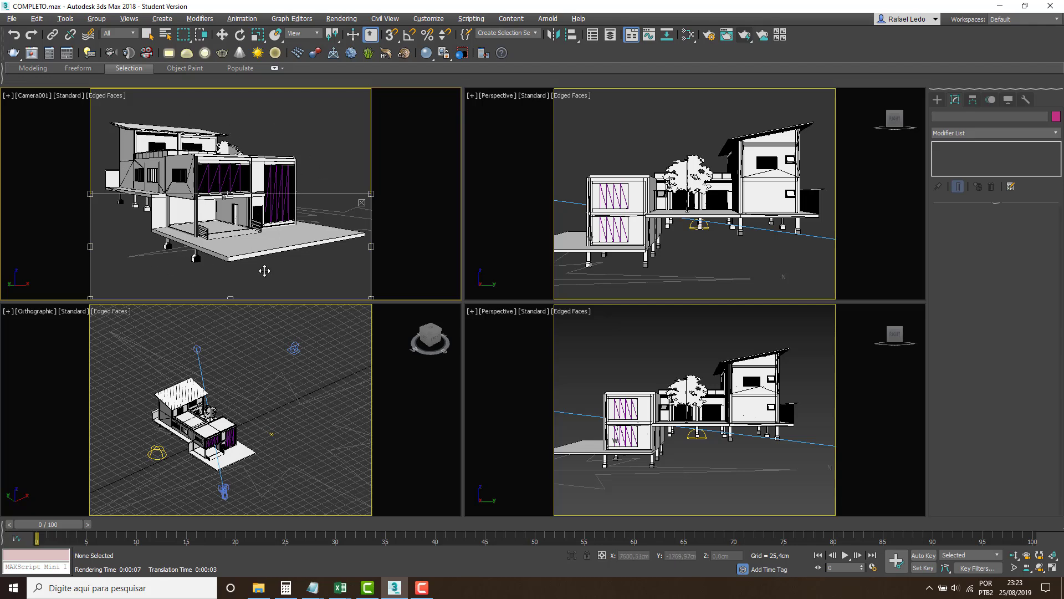
click(361, 204)
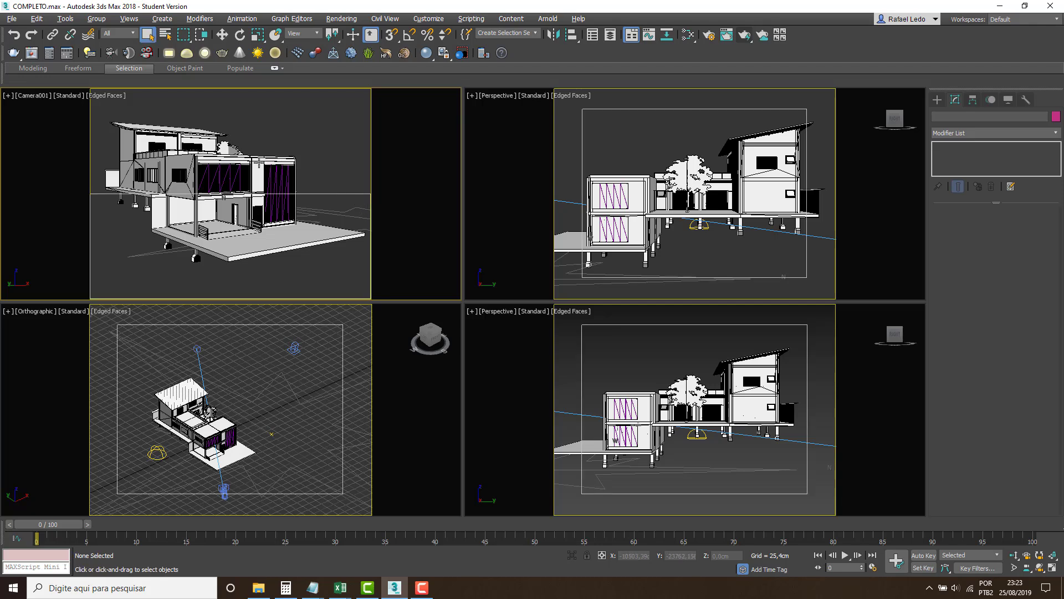
click(259, 164)
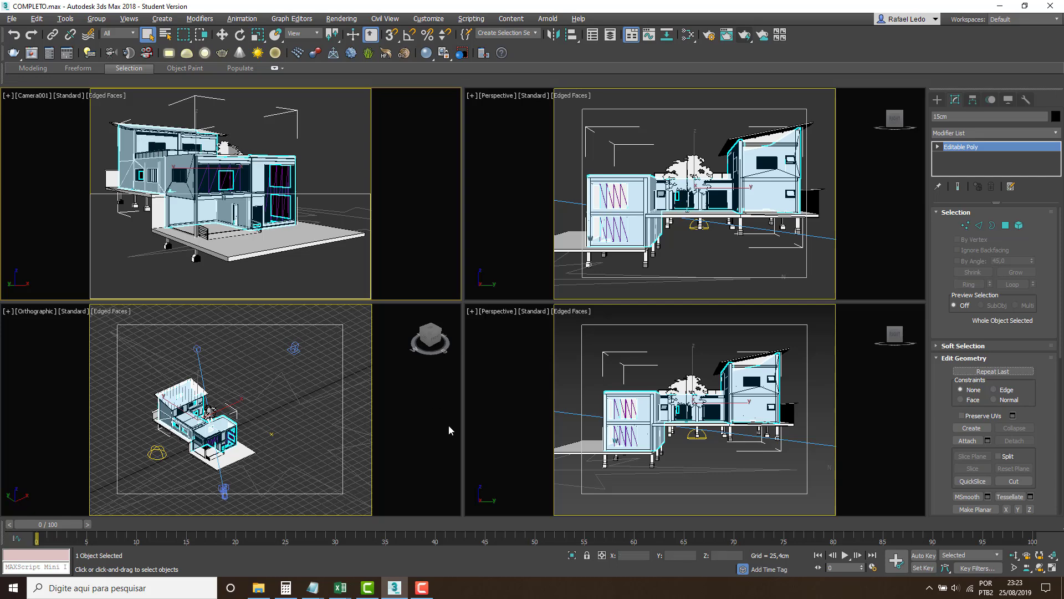
Reopen the rendered frame window, move the render region to the upper part of the Camera001 view and render it.
click(727, 34)
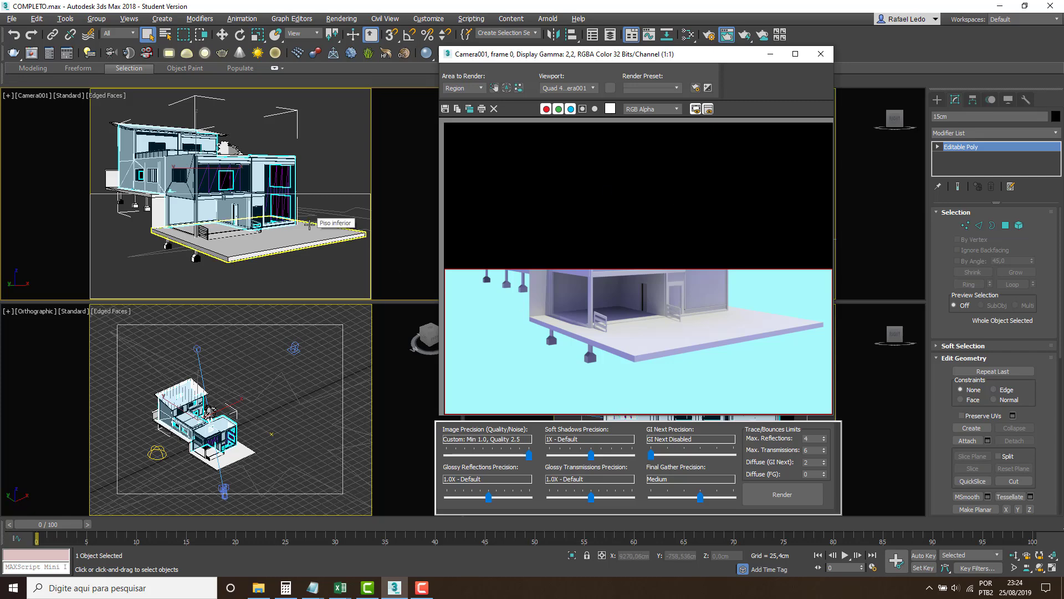
click(209, 237)
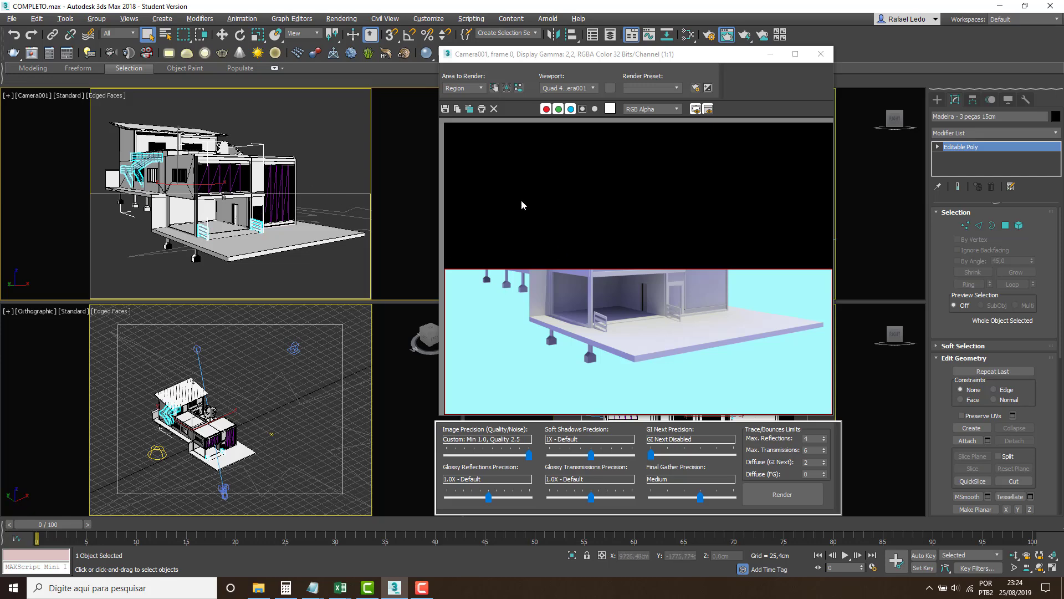
click(494, 89)
drag(287, 238, 287, 145)
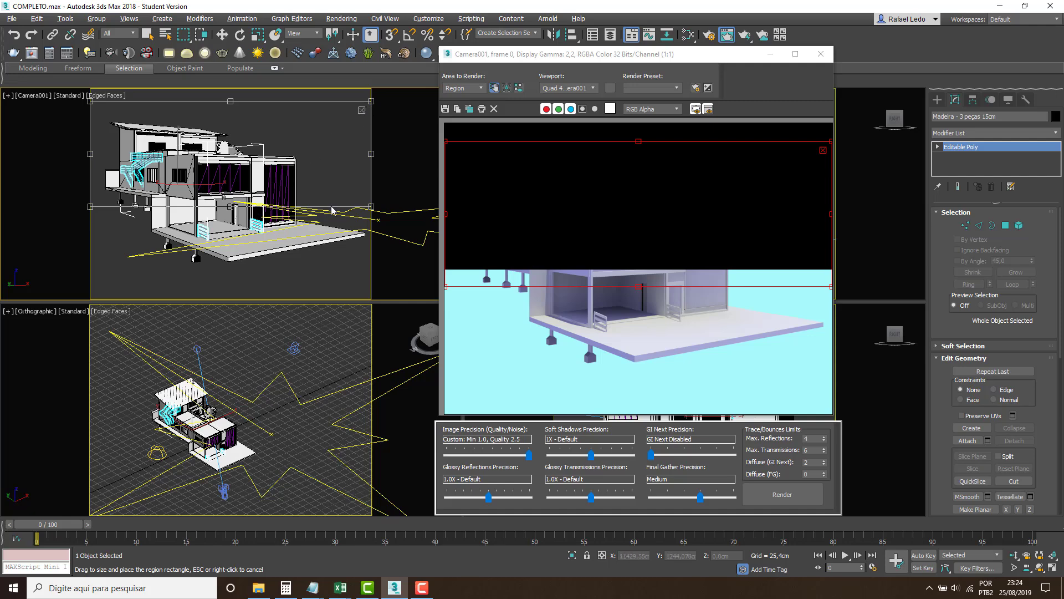
drag(368, 210, 328, 166)
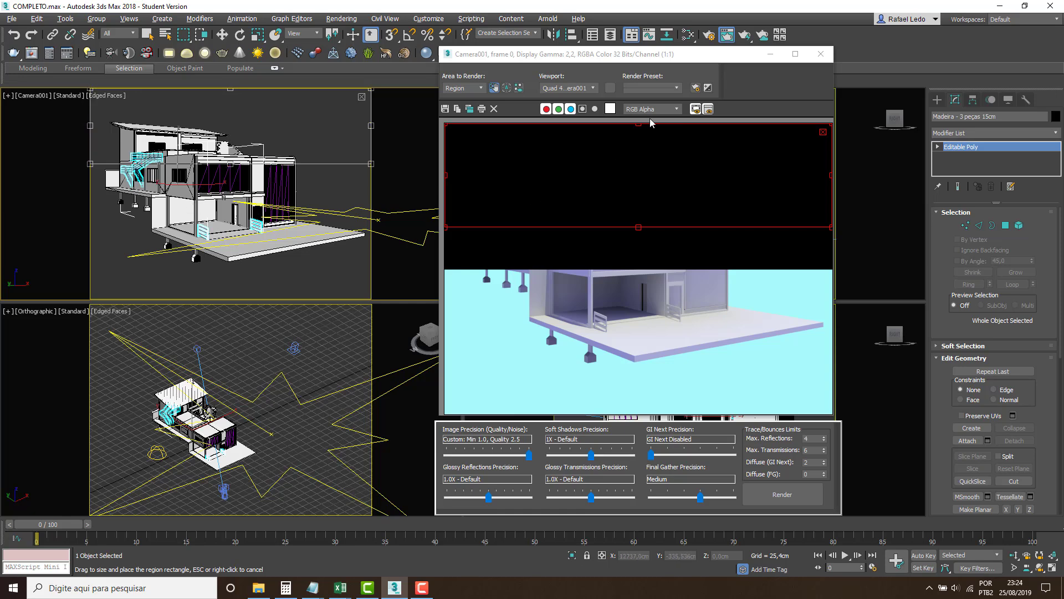
click(744, 33)
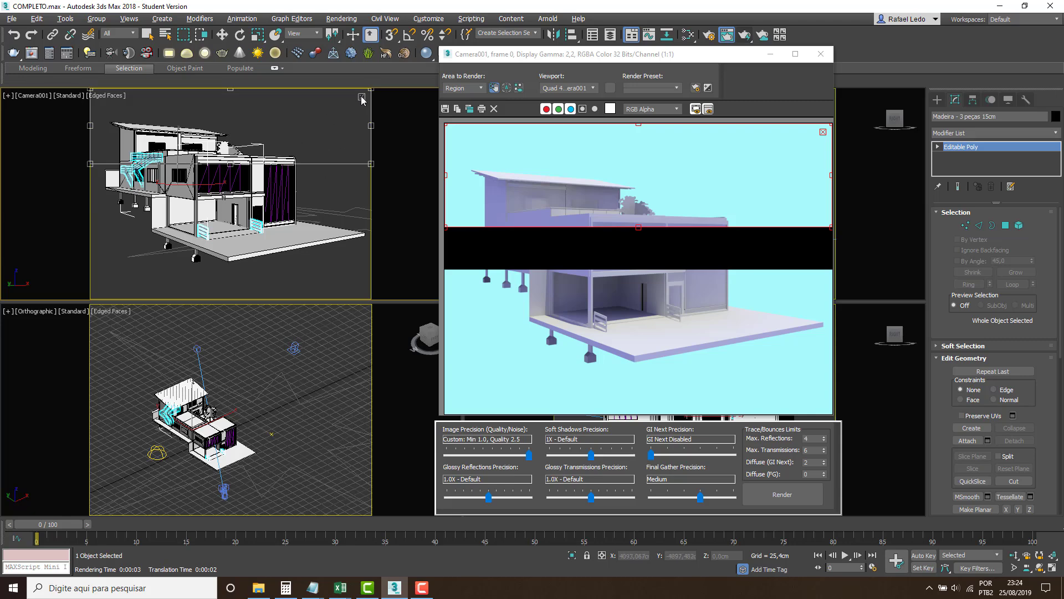
End region editing and select the Piso inferior floor slab in the Camera001 viewport.
click(823, 134)
click(240, 245)
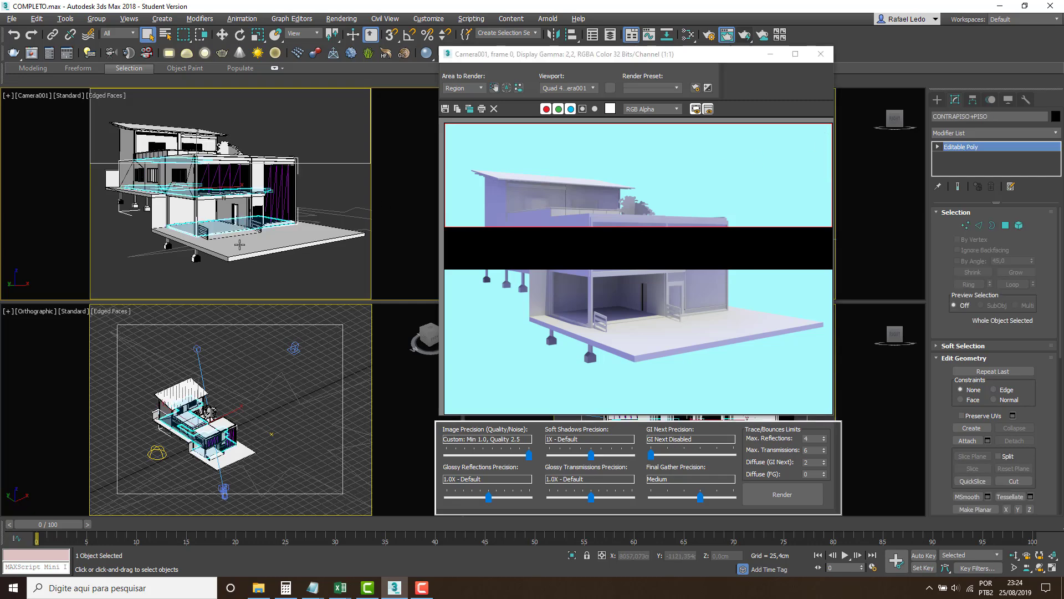
click(239, 244)
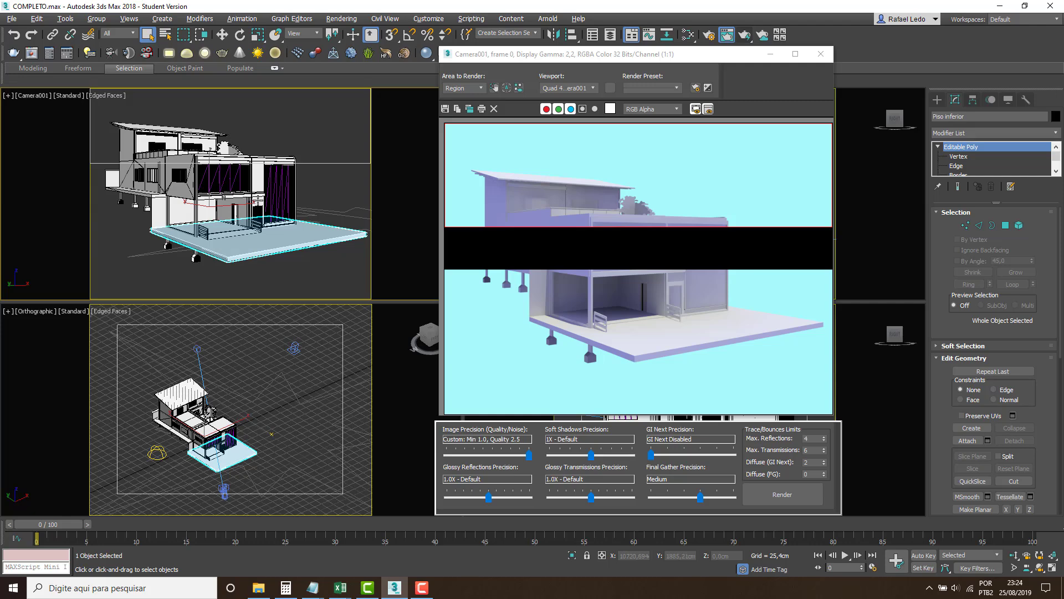
Reactivate region editing, clear the rendered image and extend the render region's lower edge past the middle of the frame.
click(494, 87)
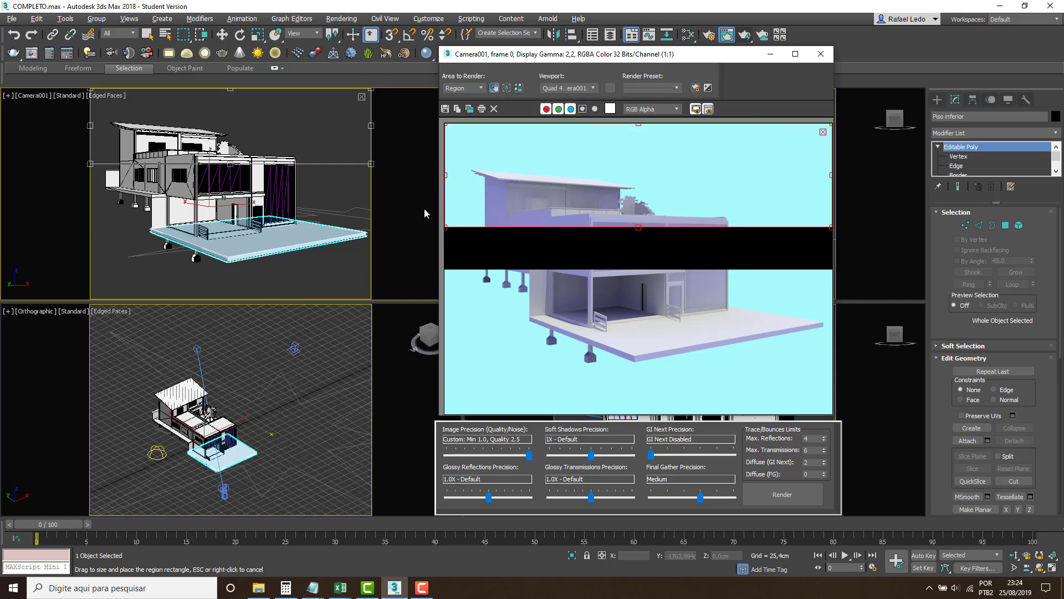
click(493, 110)
drag(637, 227, 638, 290)
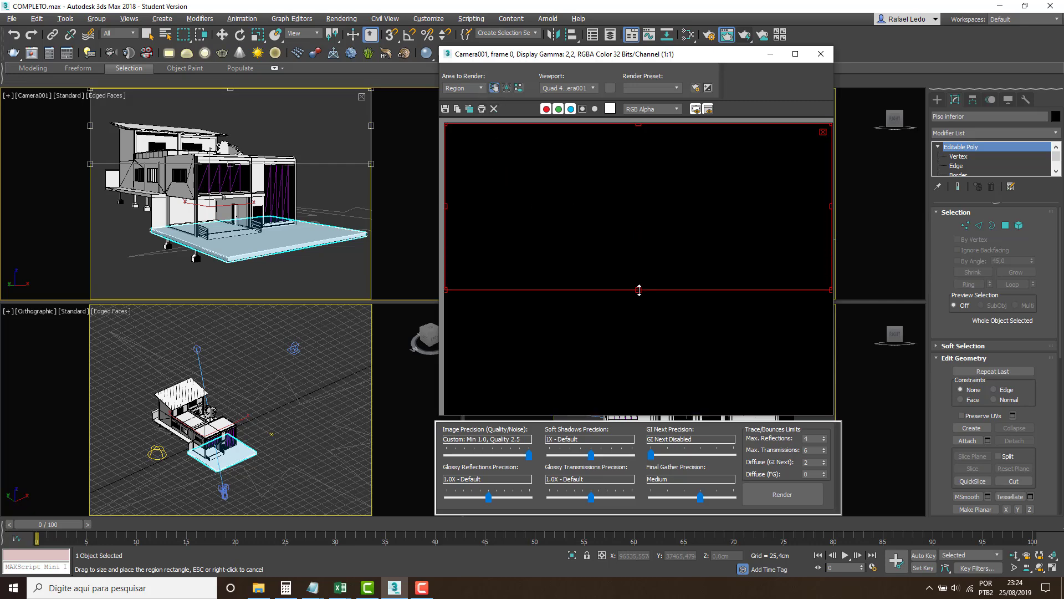
Set the area to render to Selected and render only the Piso inferior floor slab from Camera001.
click(480, 88)
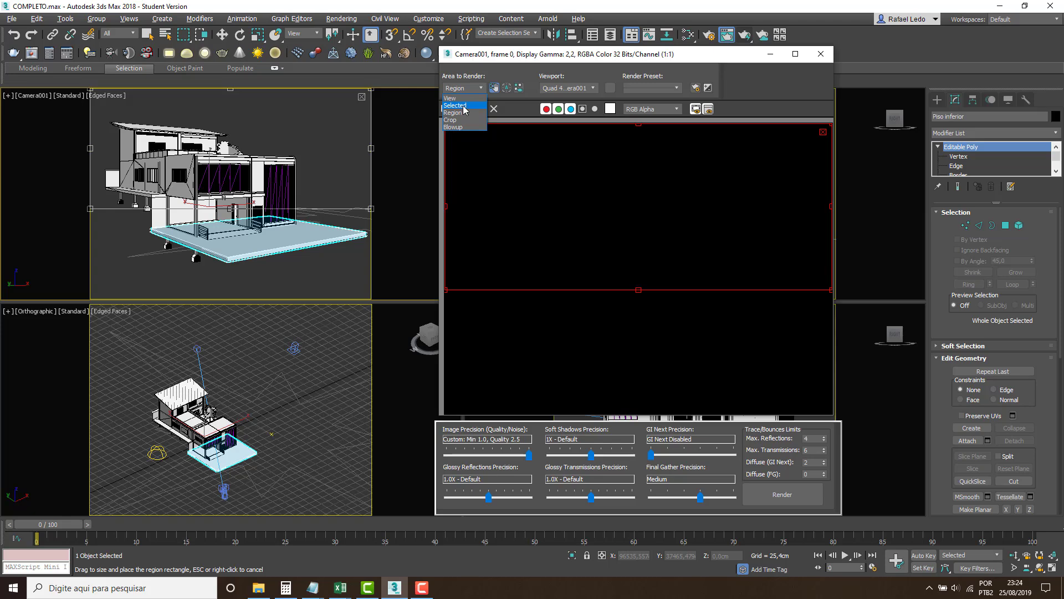
click(464, 106)
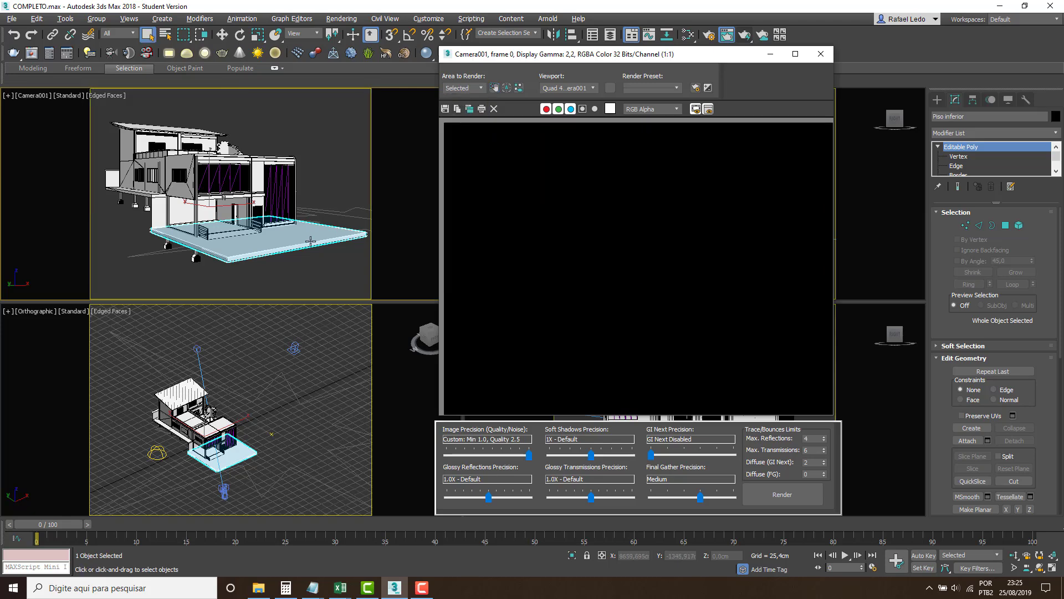
click(299, 270)
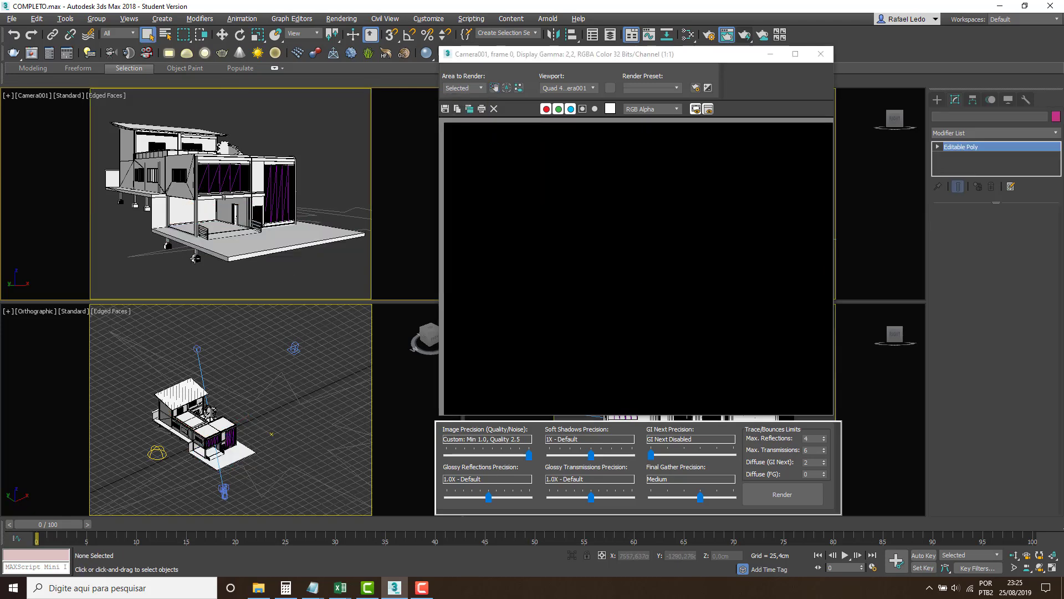
click(195, 257)
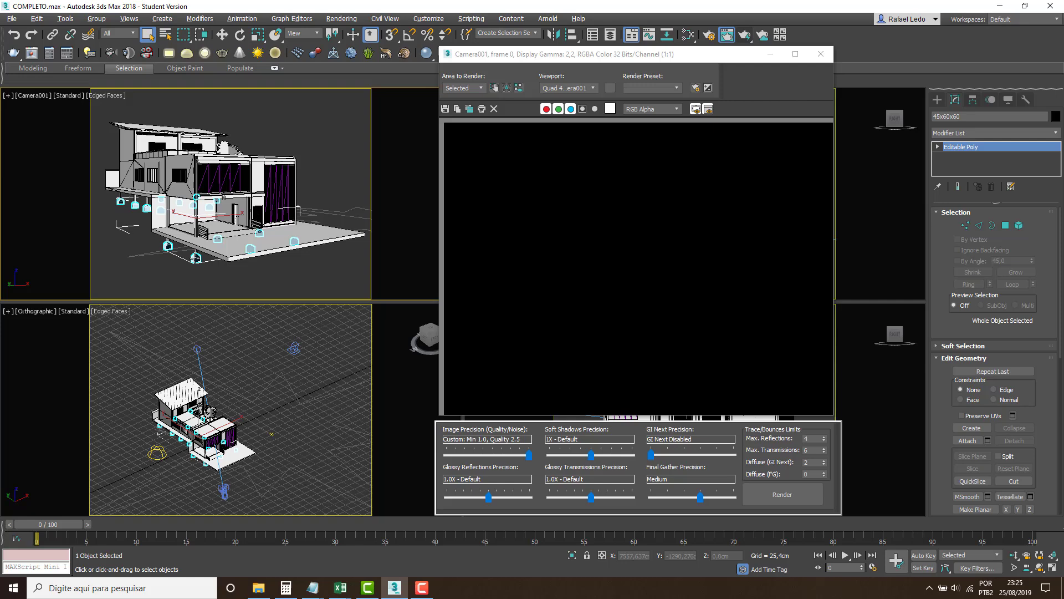
click(280, 270)
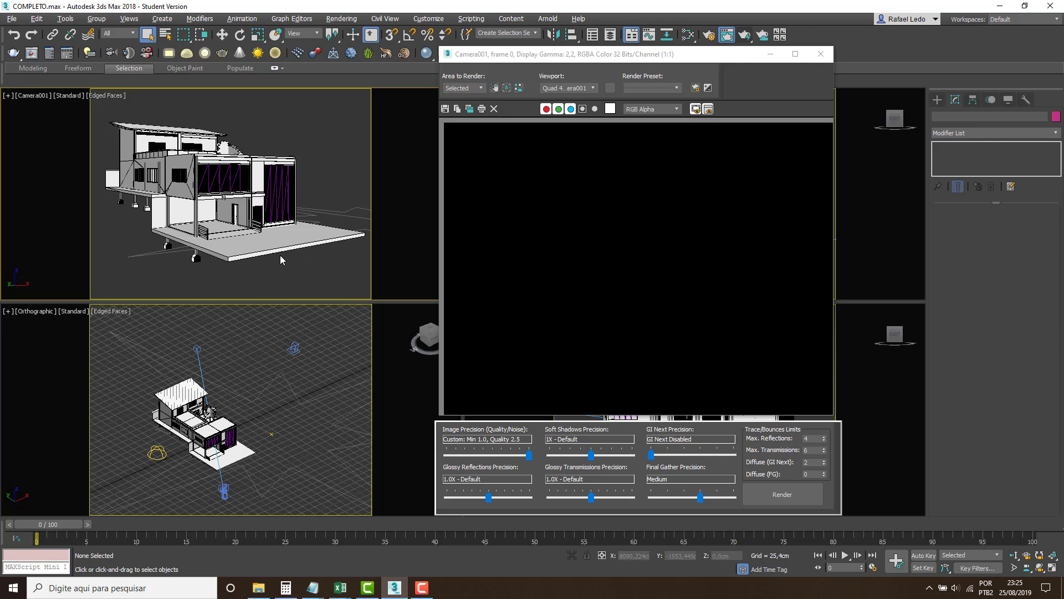
click(278, 244)
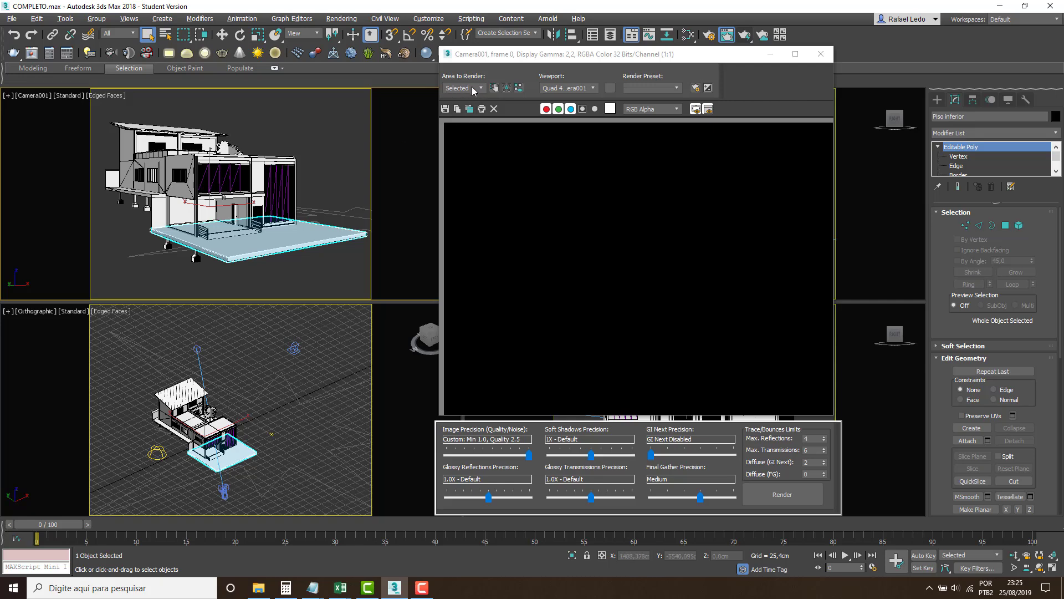
click(745, 35)
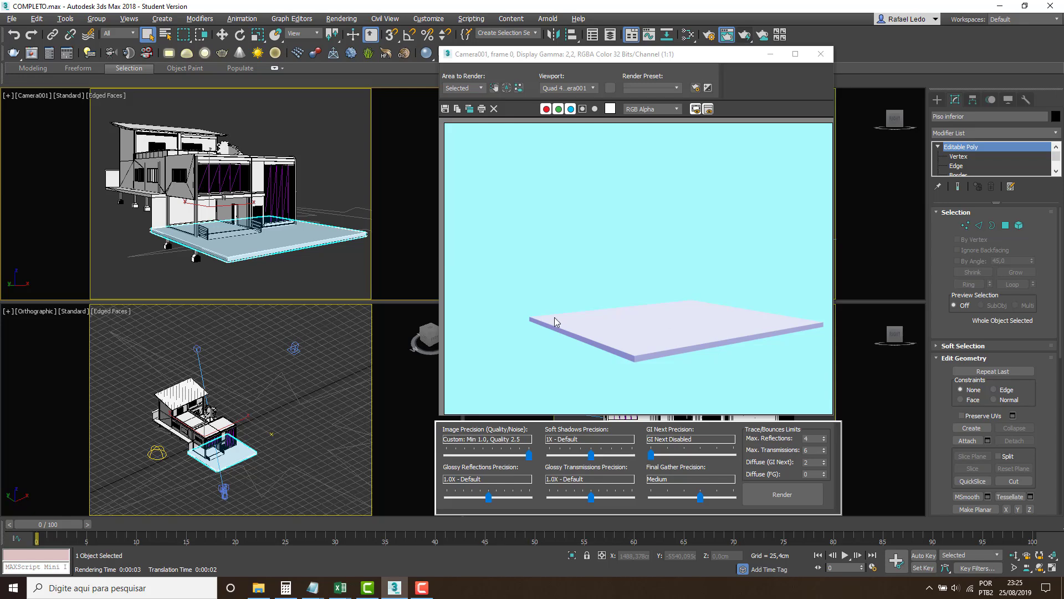
Set the area to render to Crop, end region editing and select the circular steel-and-glass railing in Camera001.
click(480, 89)
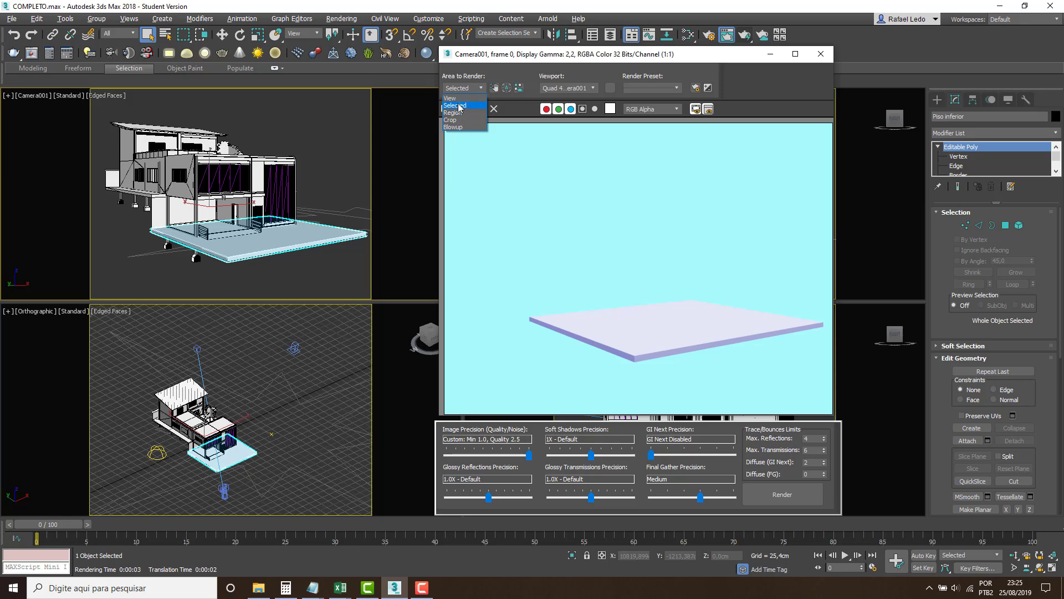
click(458, 120)
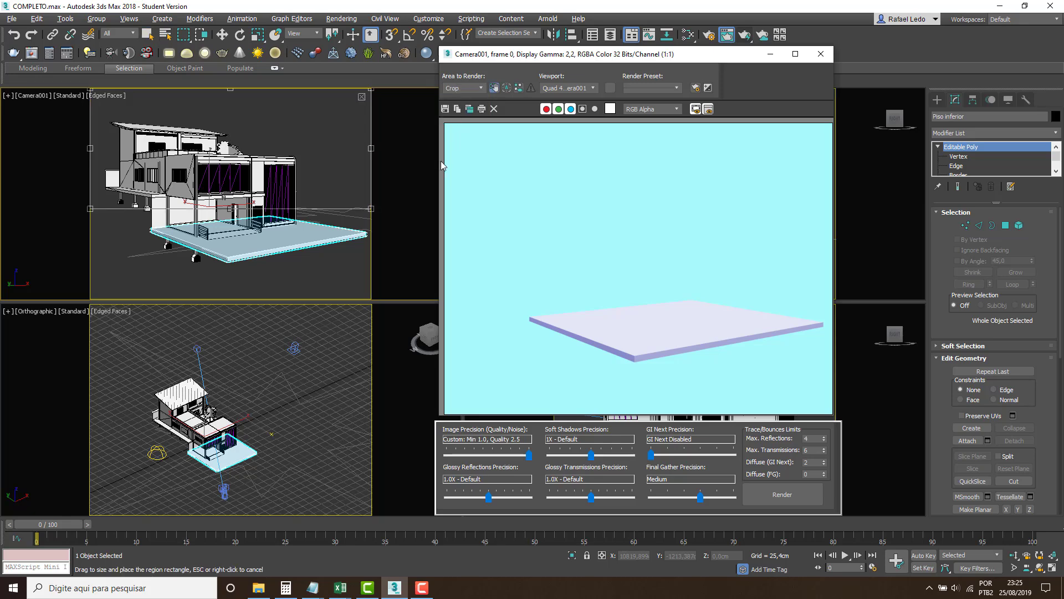
right_click(310, 253)
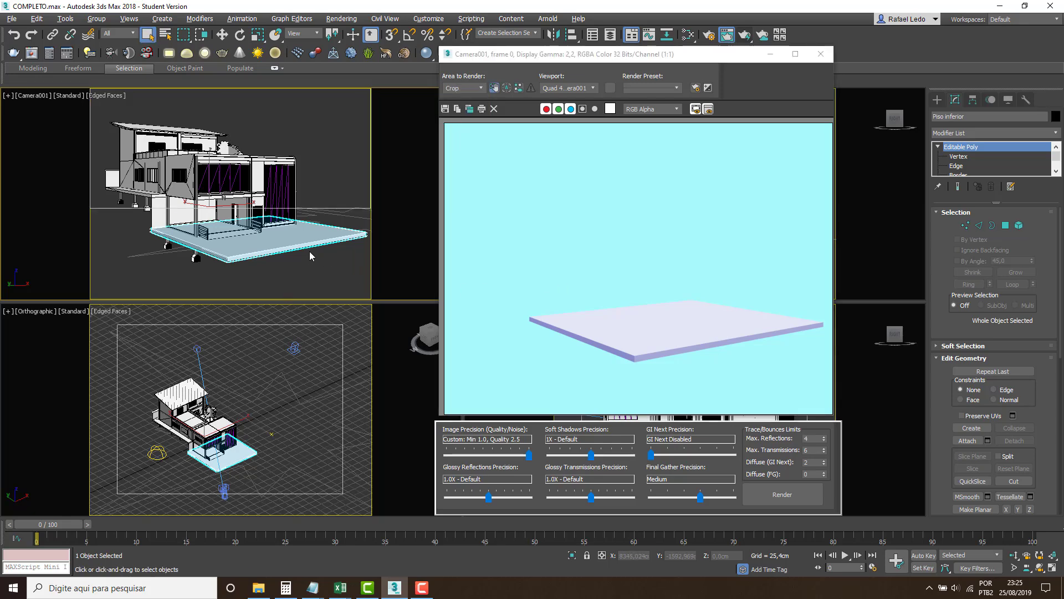
click(211, 154)
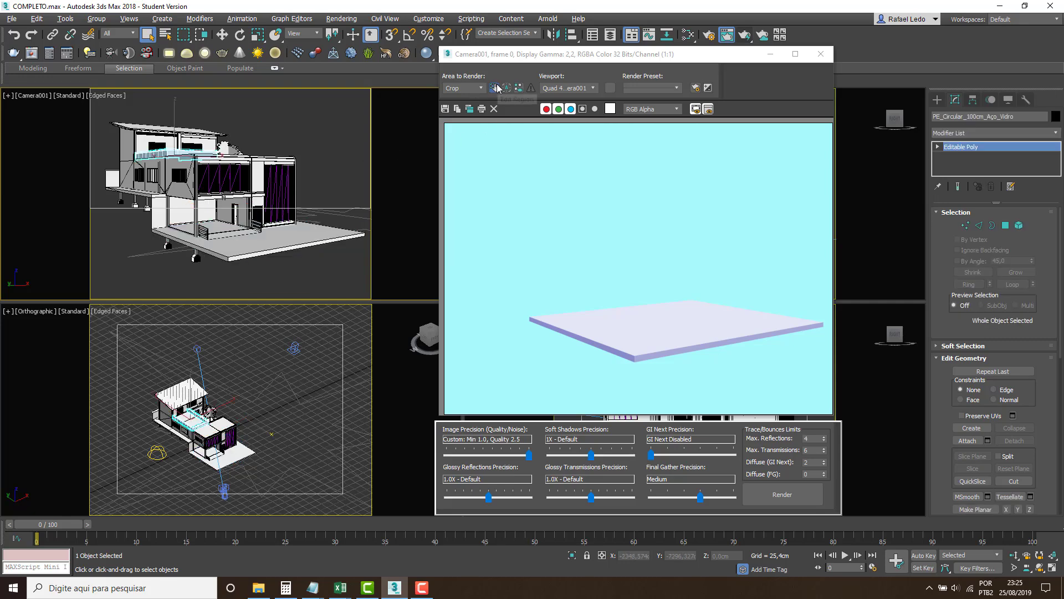
Fit the crop region around the house's upper-floor roof area in Camera001 and render the crop.
click(495, 88)
drag(369, 207, 171, 154)
mouse_move(117, 121)
mouse_down()
mouse_move(271, 172)
mouse_move(118, 120)
mouse_up()
drag(171, 154, 239, 158)
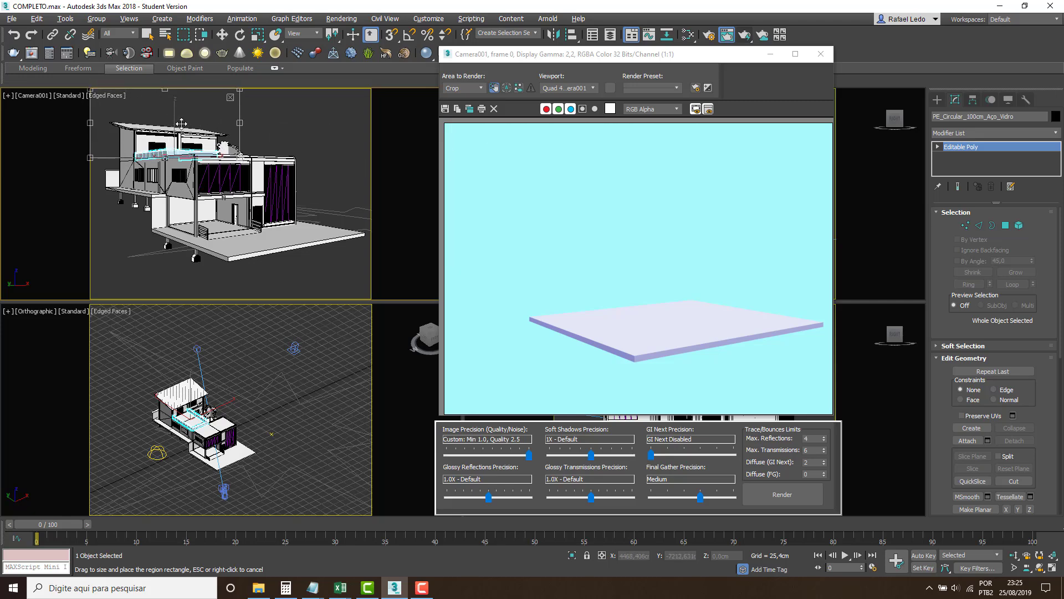
click(747, 37)
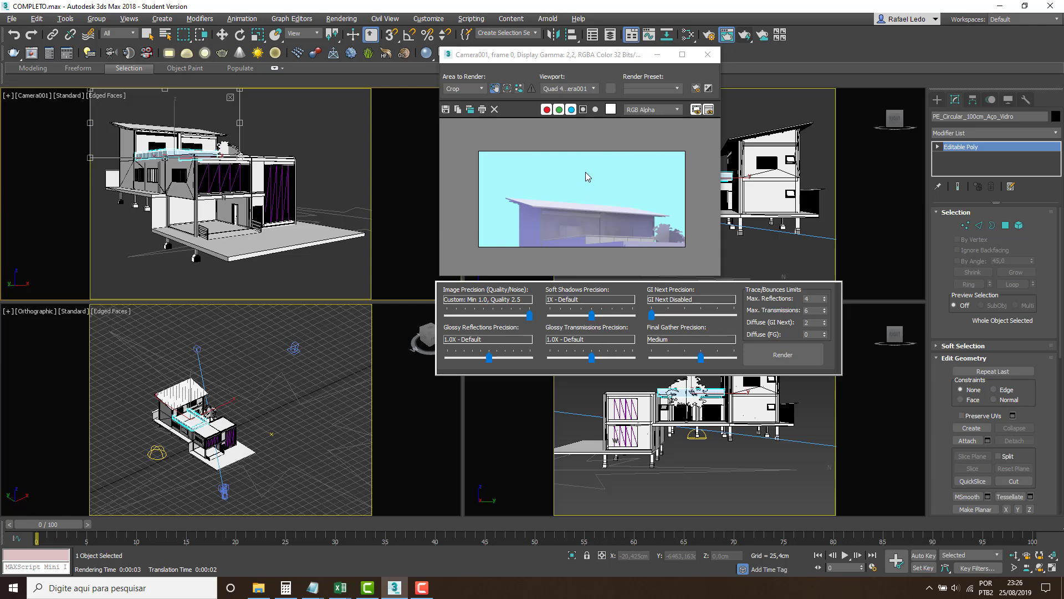
Start a full View render of Camera001, cancel it partway and clear the rendered image.
click(461, 87)
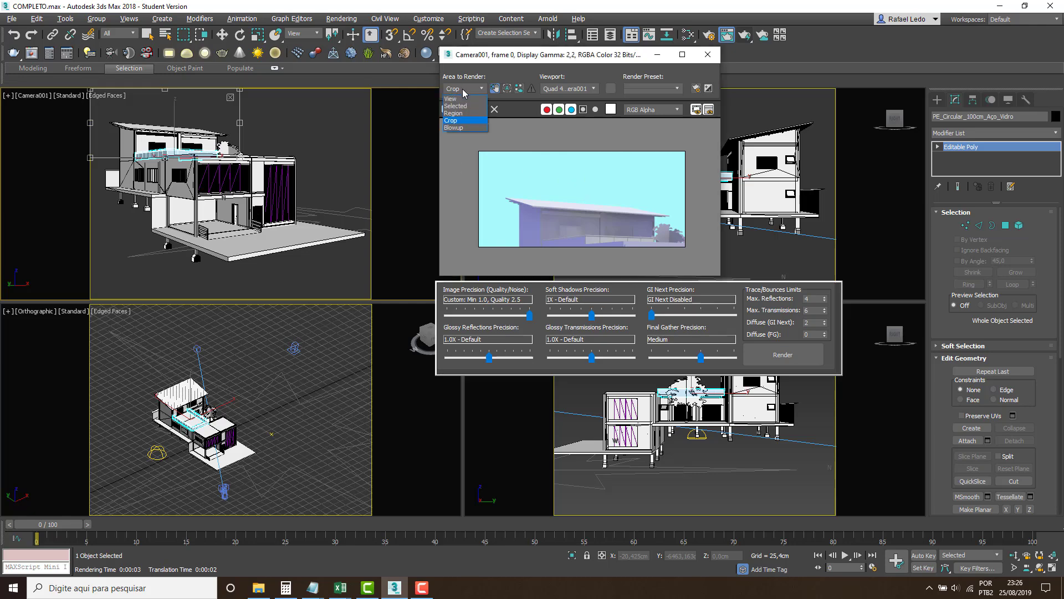
click(456, 99)
click(746, 36)
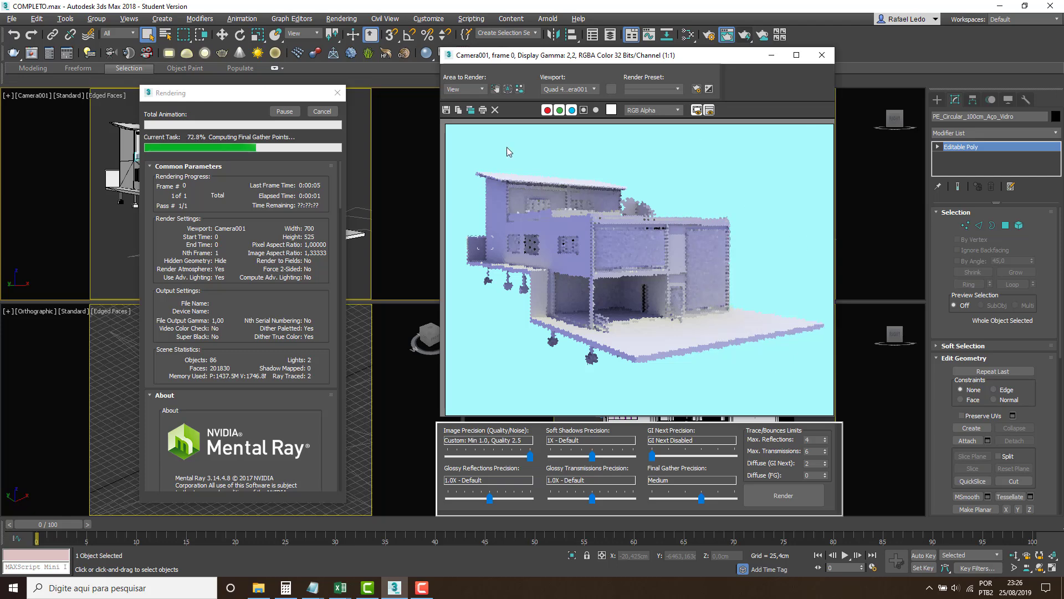
click(496, 111)
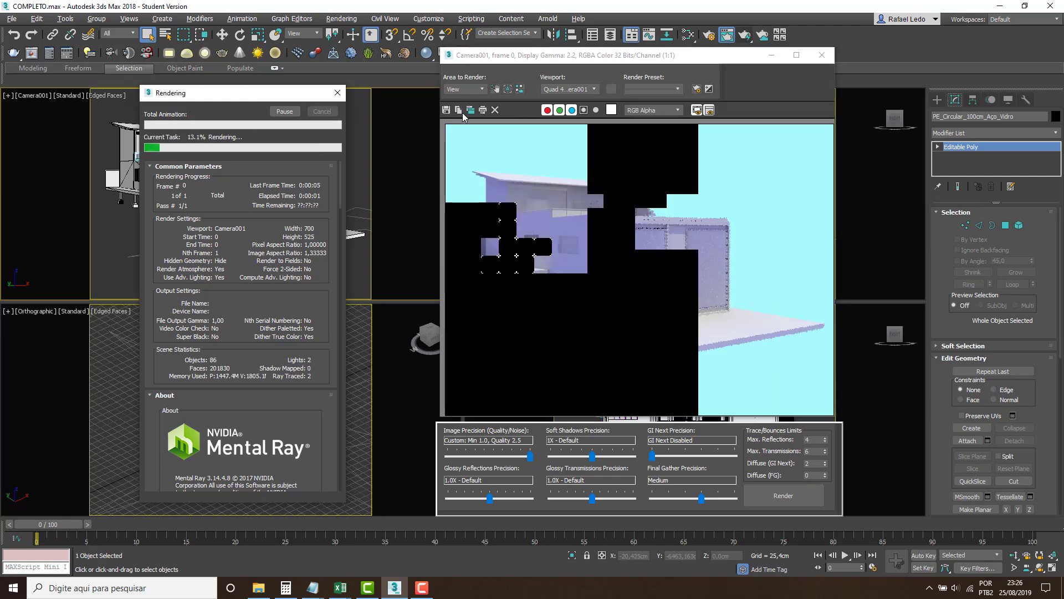
click(322, 112)
click(495, 110)
Set the area to render to Blowup and check the output width in the render setup.
click(470, 90)
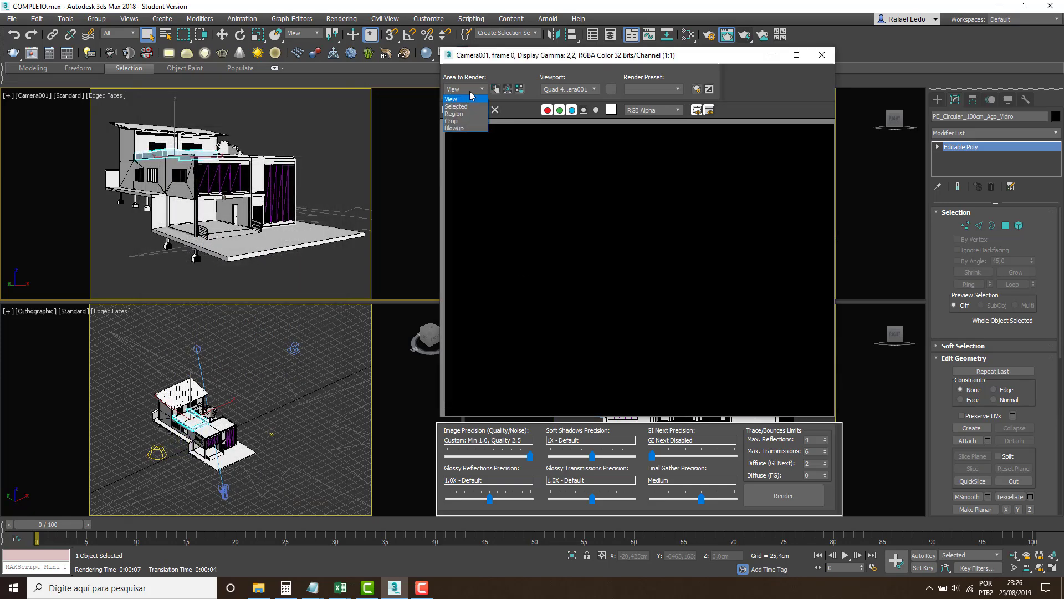
click(461, 129)
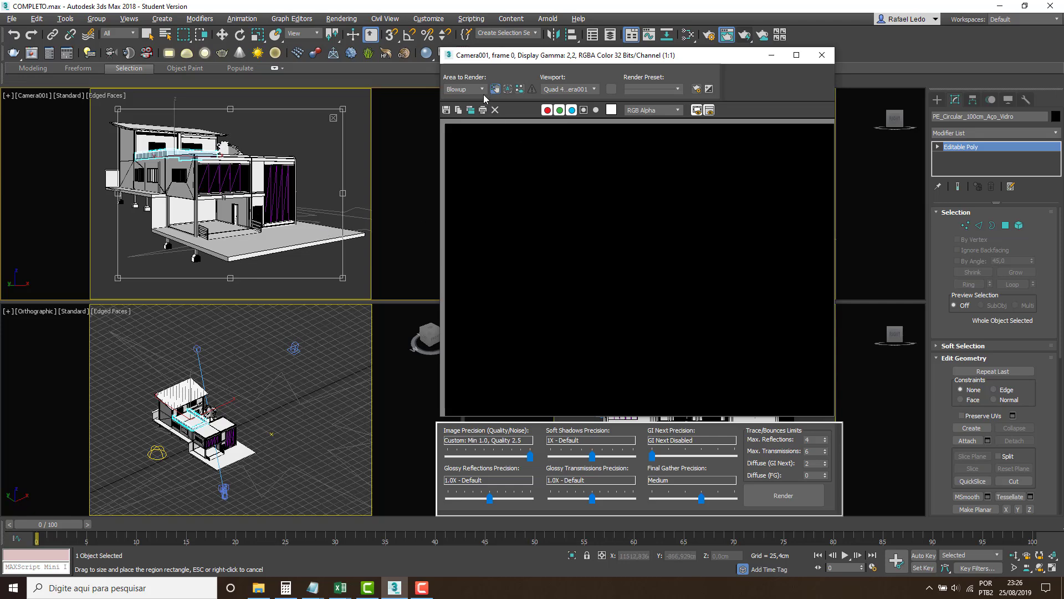
click(715, 32)
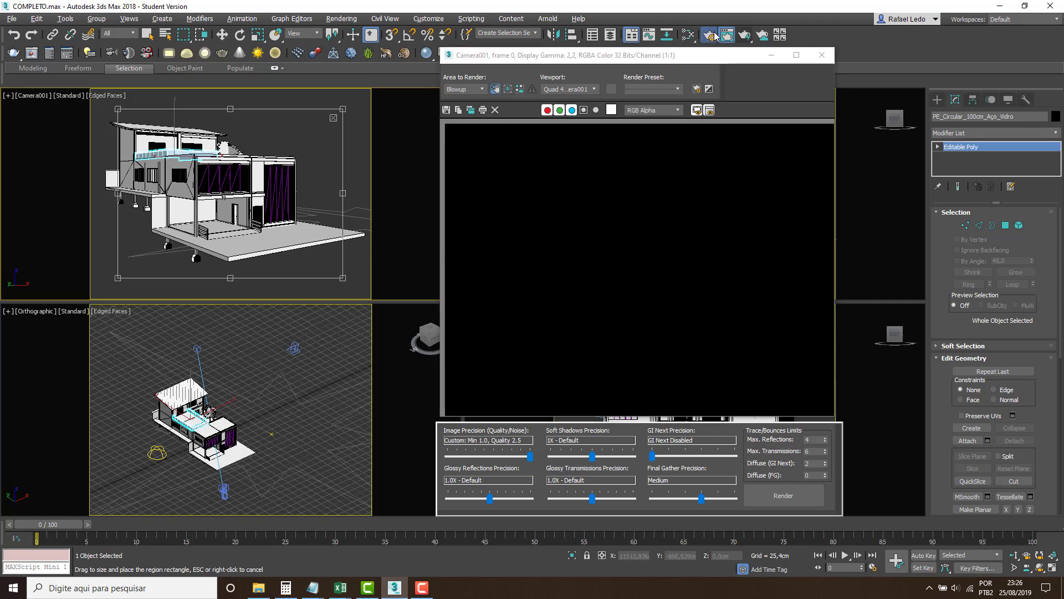
key(F10)
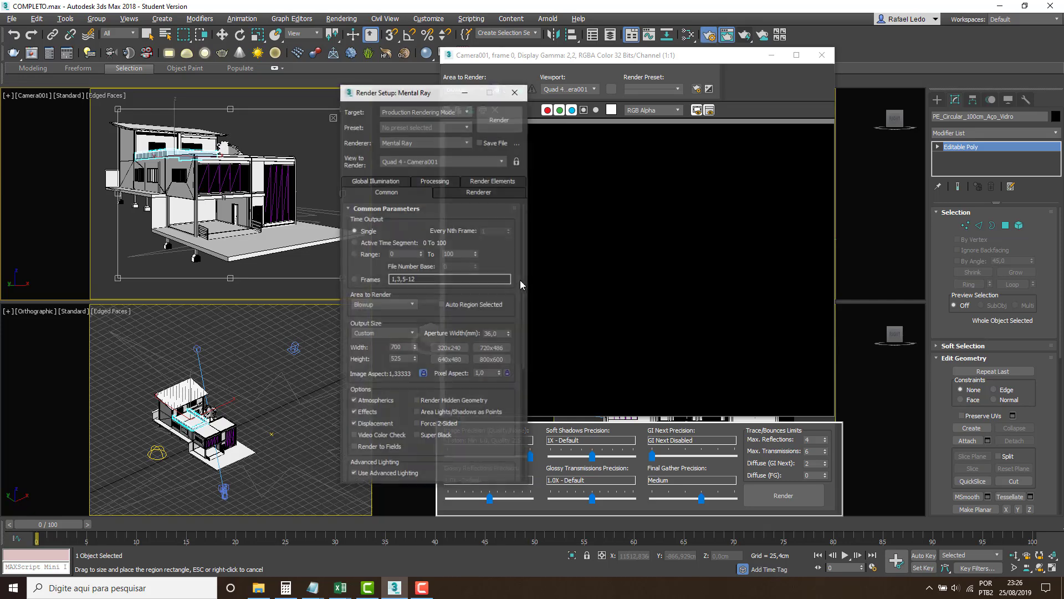
double_click(405, 348)
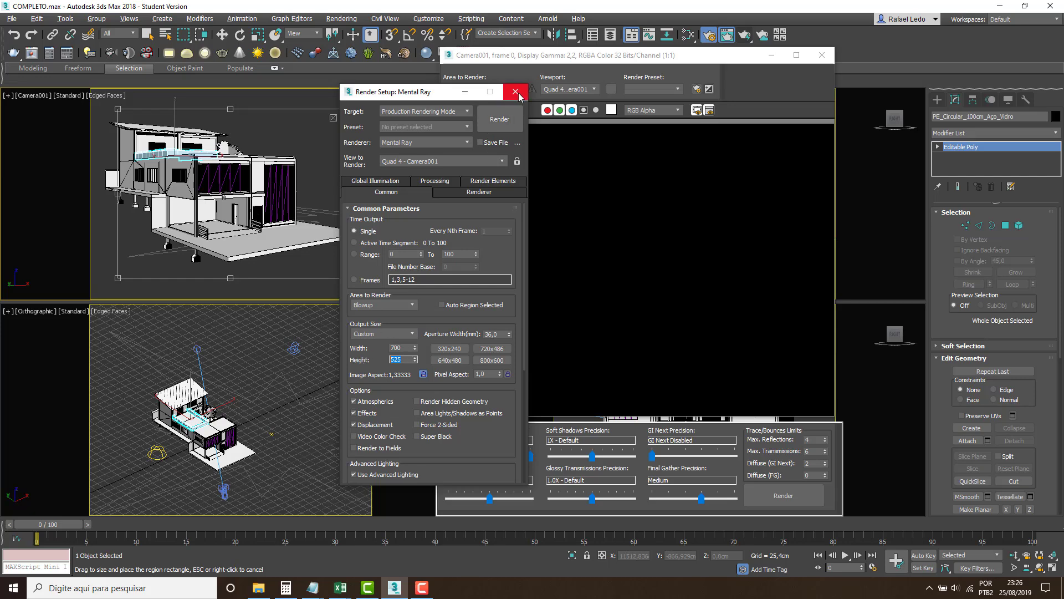
click(515, 92)
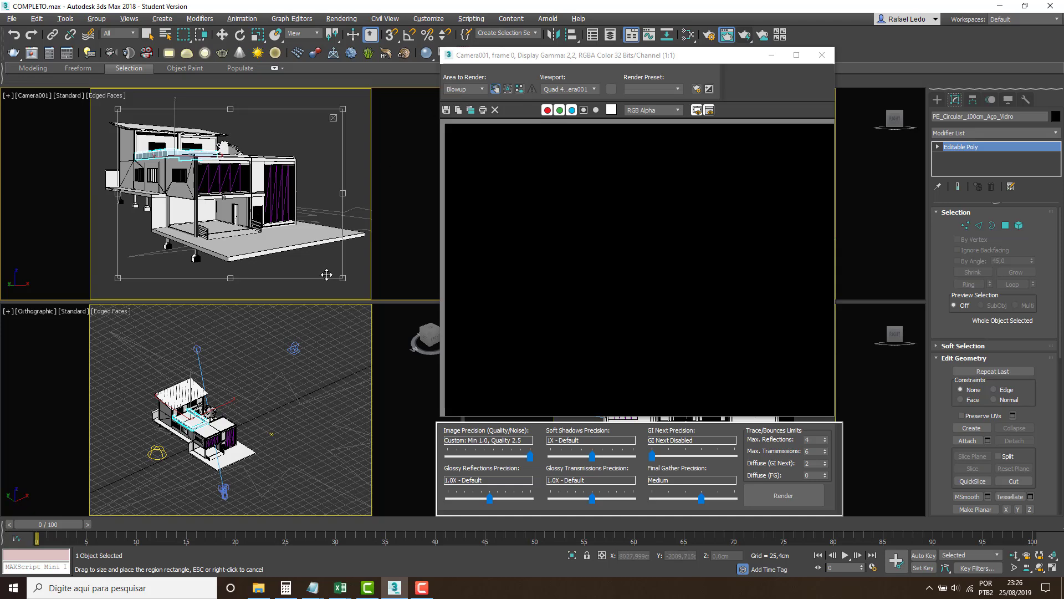
Shrink and reposition the blowup region over the house in Camera001, and check the output size in the render setup again.
drag(348, 278, 259, 257)
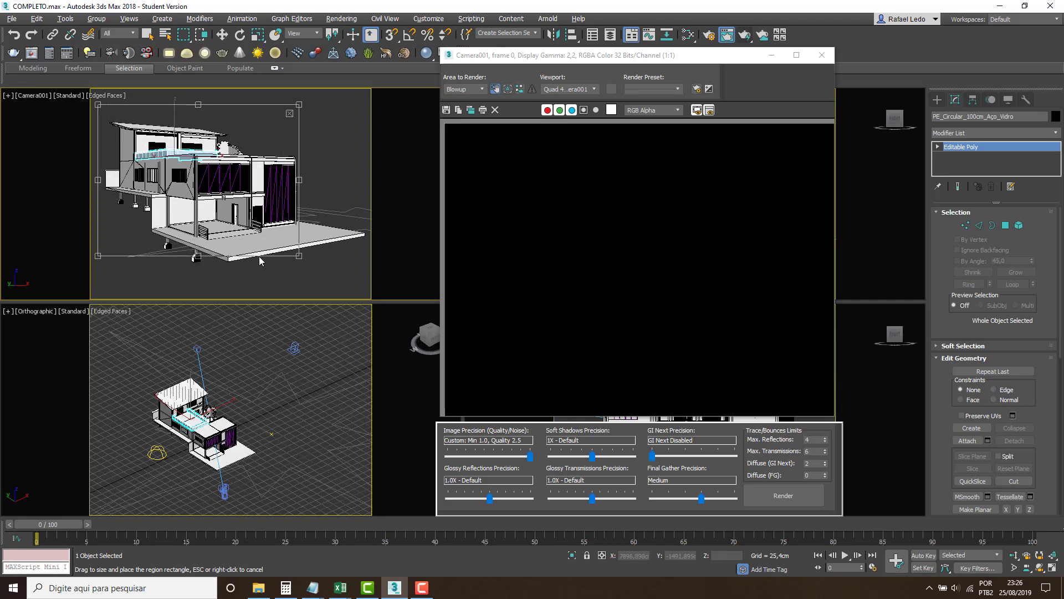
drag(298, 180, 191, 260)
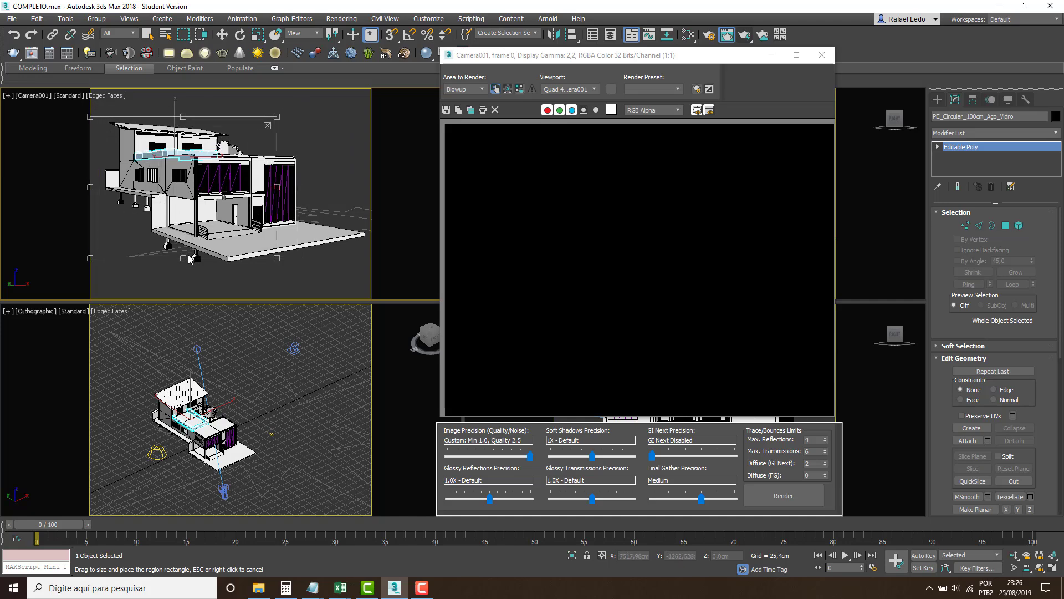
drag(201, 210, 206, 199)
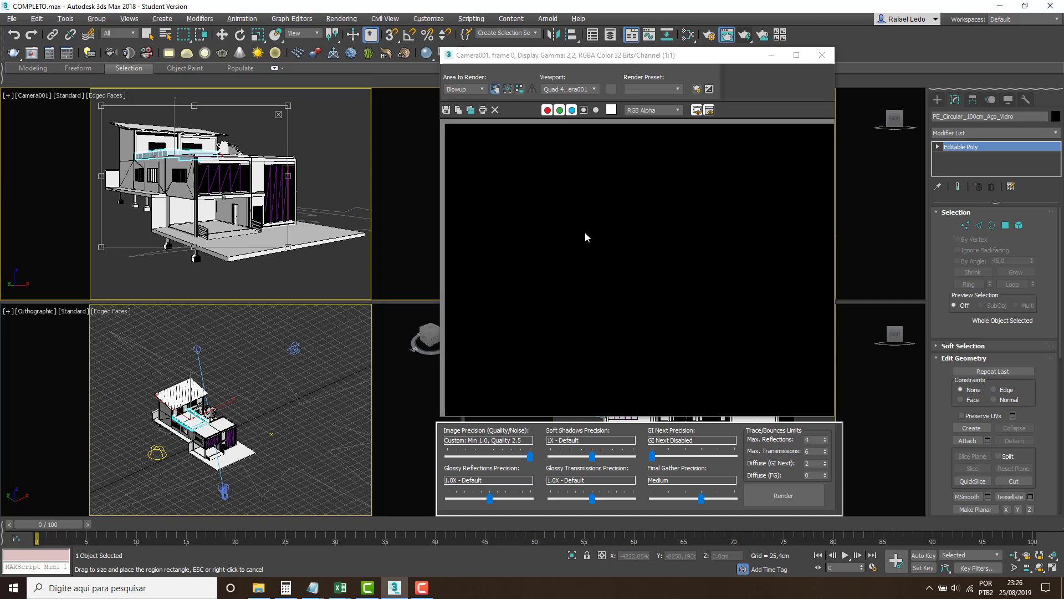
click(706, 34)
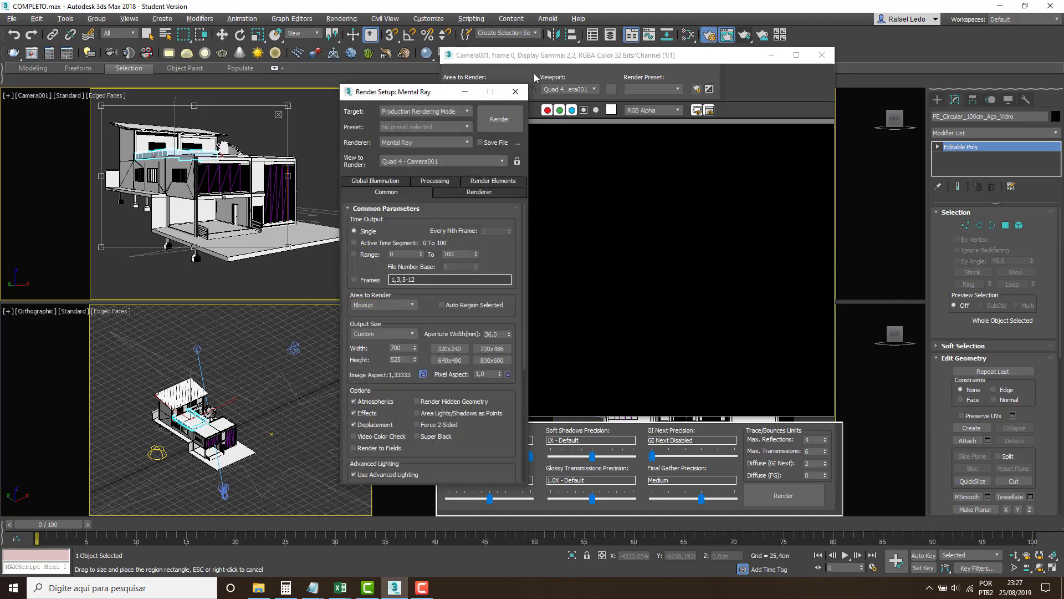
click(516, 91)
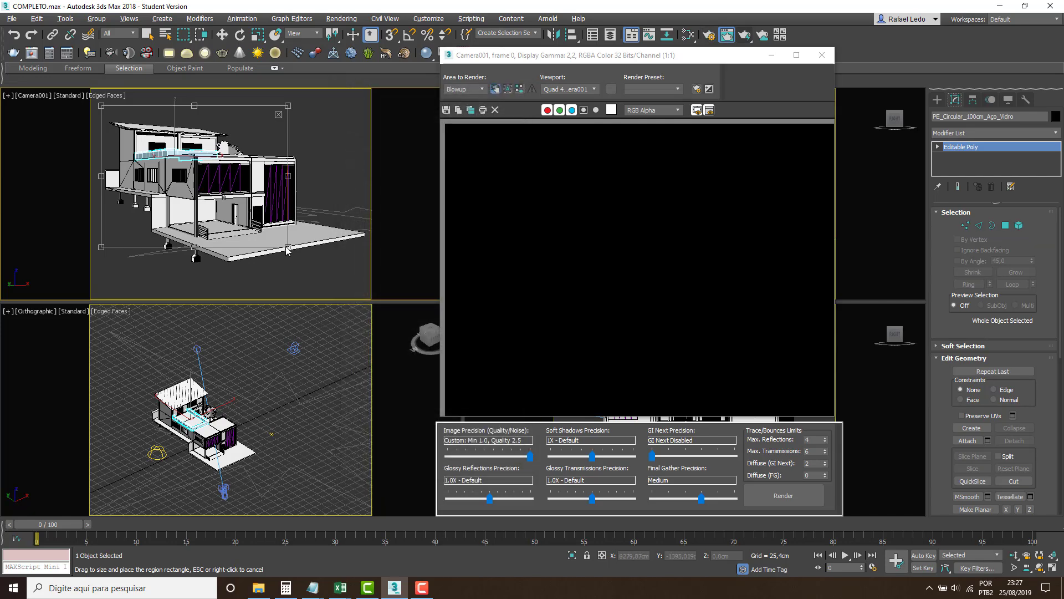
Reduce the blowup region to the left end of the upper-floor roof in Camera001 and render it.
drag(287, 246, 170, 142)
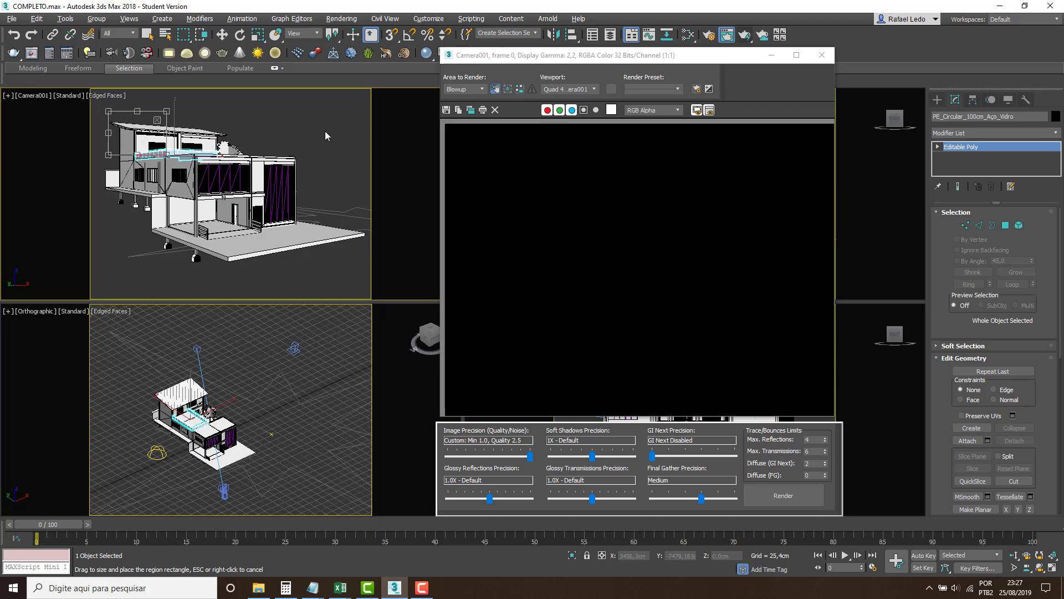
click(742, 37)
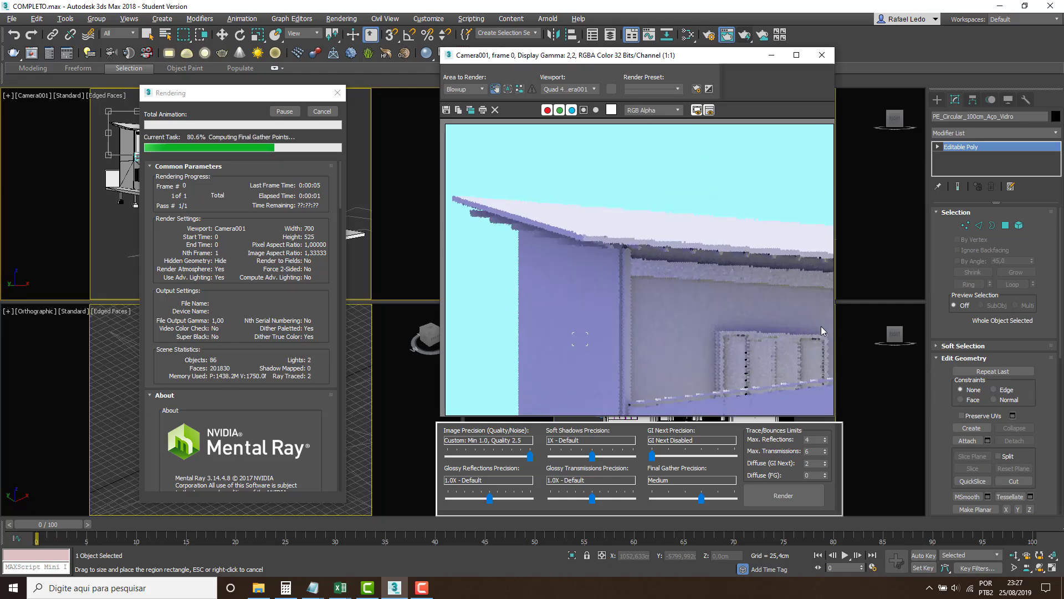
drag(183, 93, 180, 224)
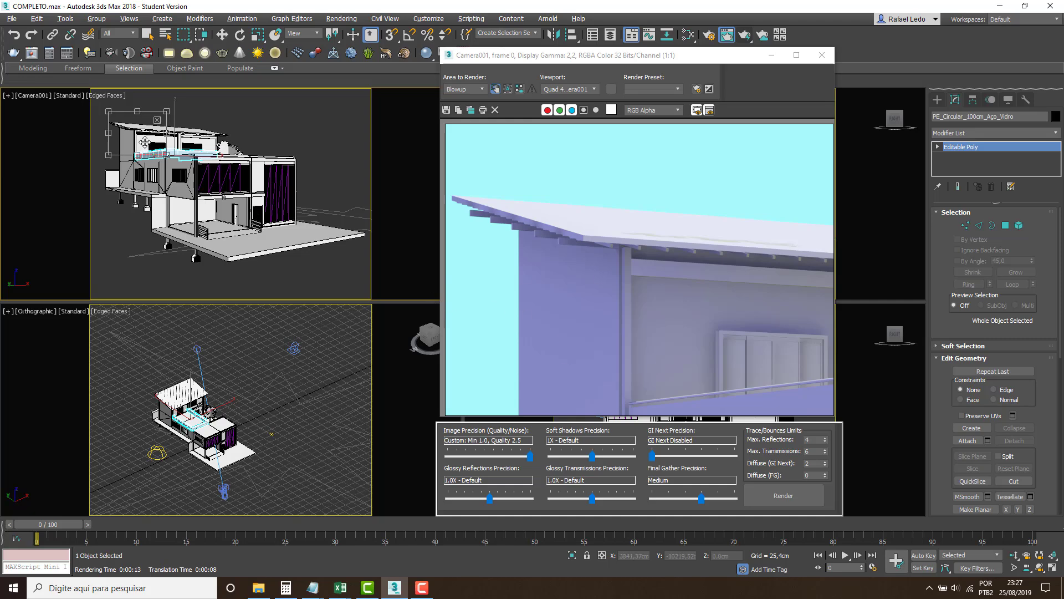
Render a blowup of the ground-floor entrance in Camera001 and set the area to render back to View.
drag(144, 142, 258, 223)
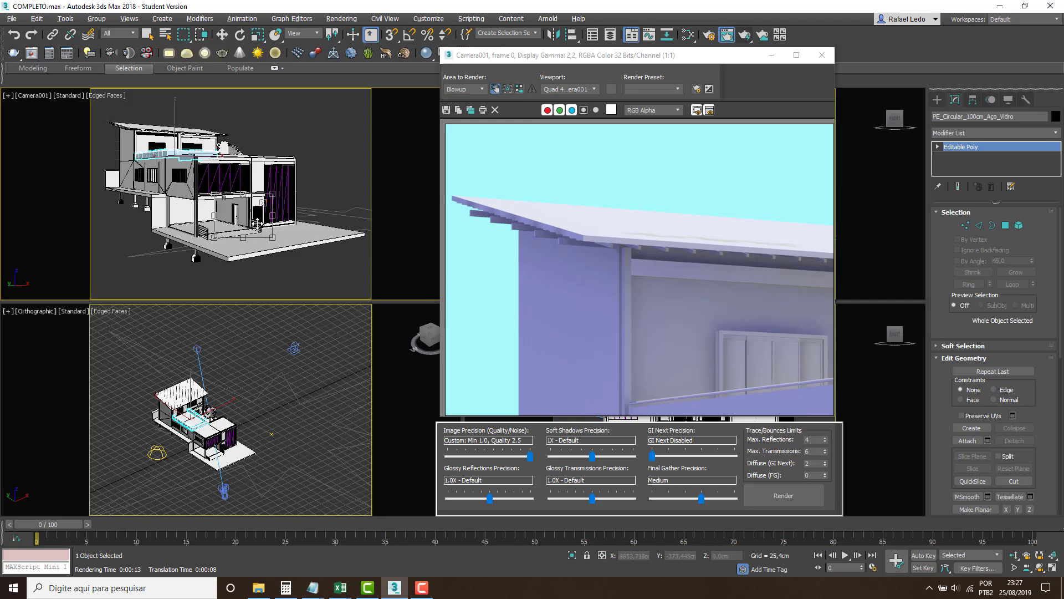
click(750, 35)
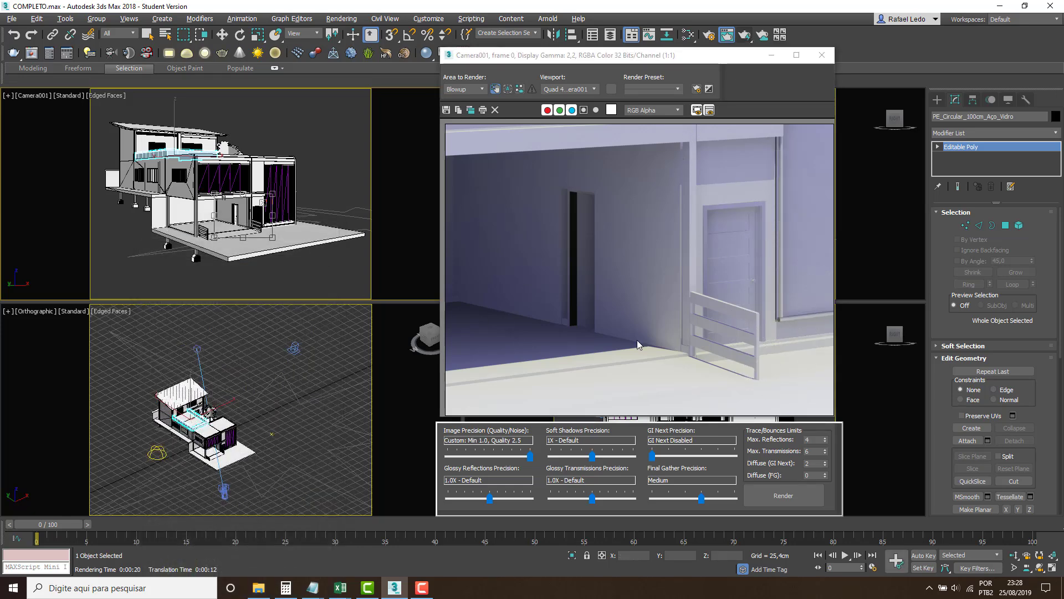
click(477, 89)
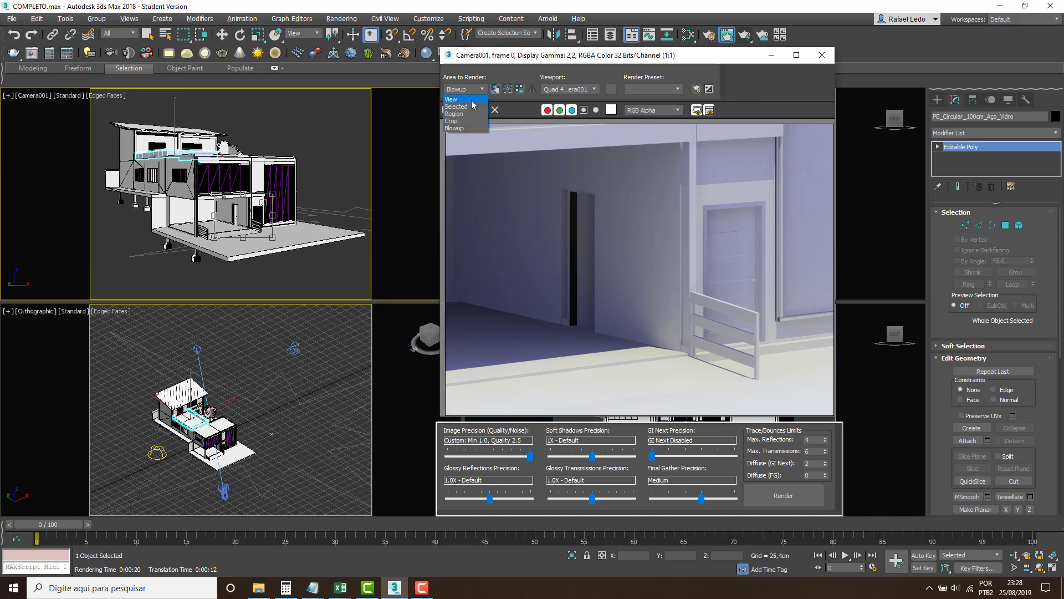
click(471, 100)
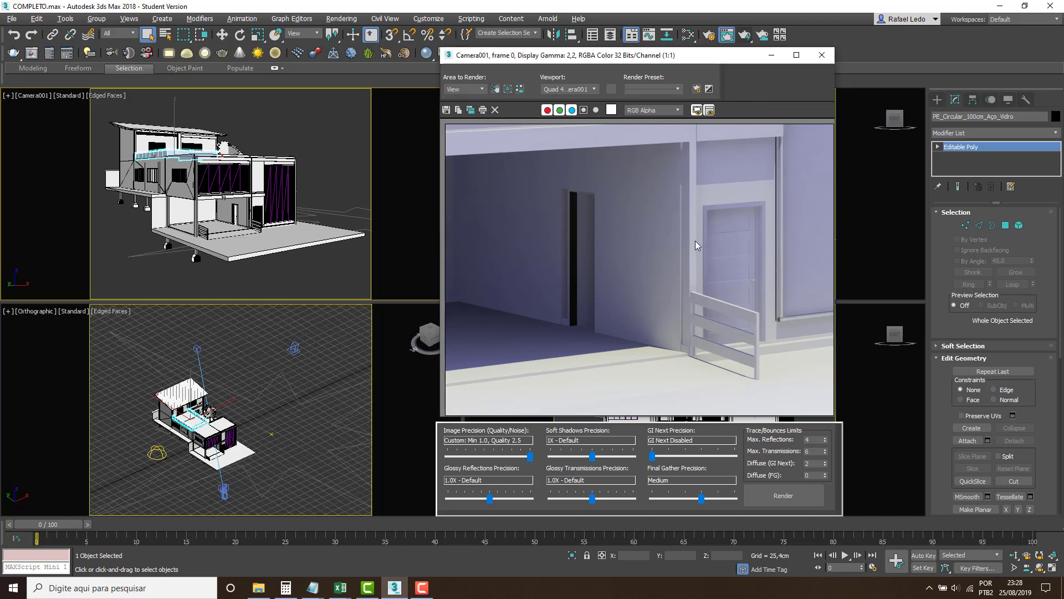